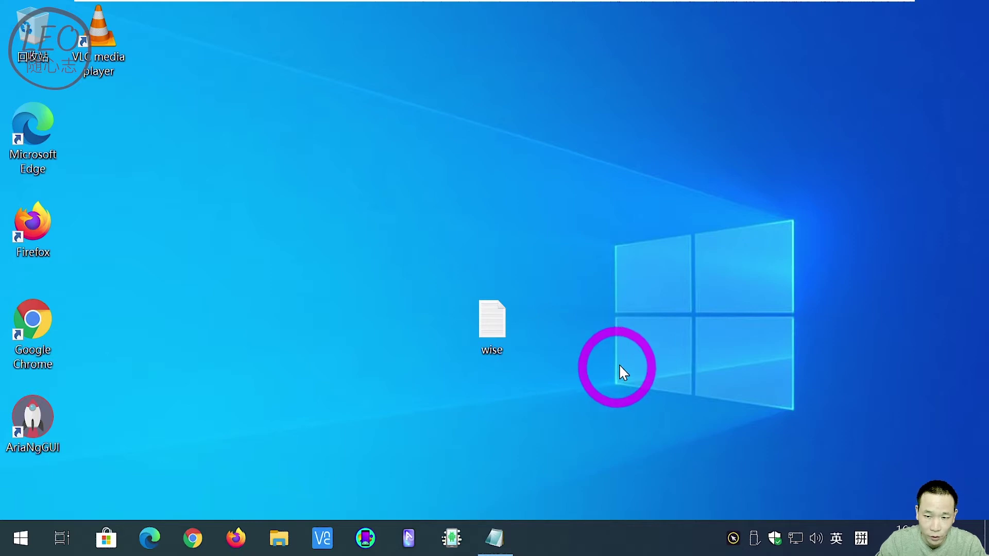
double_click(495, 330)
click(775, 314)
drag(775, 314, 288, 246)
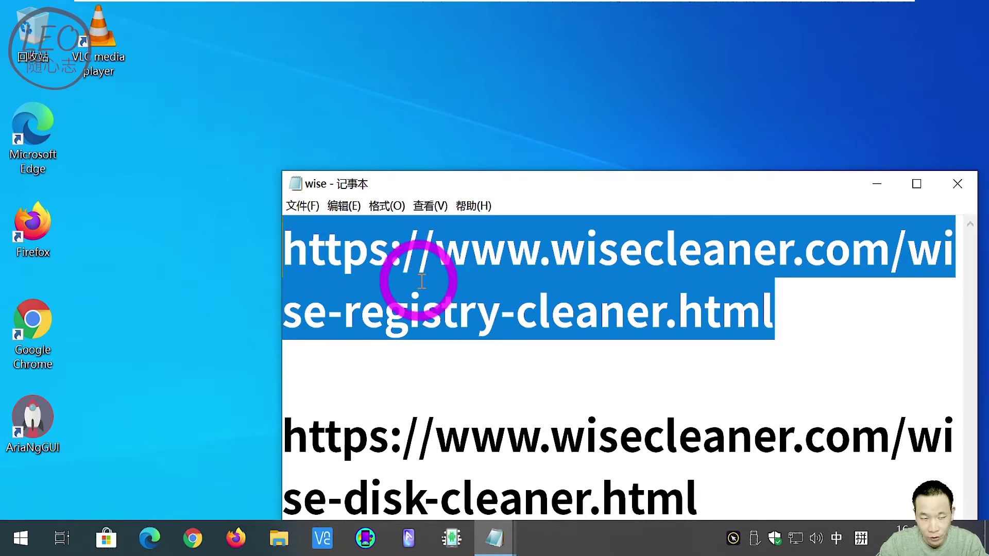
Step: Open the copied Wise Registry Cleaner page in Microsoft Edge, dismiss the translation offer and download the free version
double_click(32, 129)
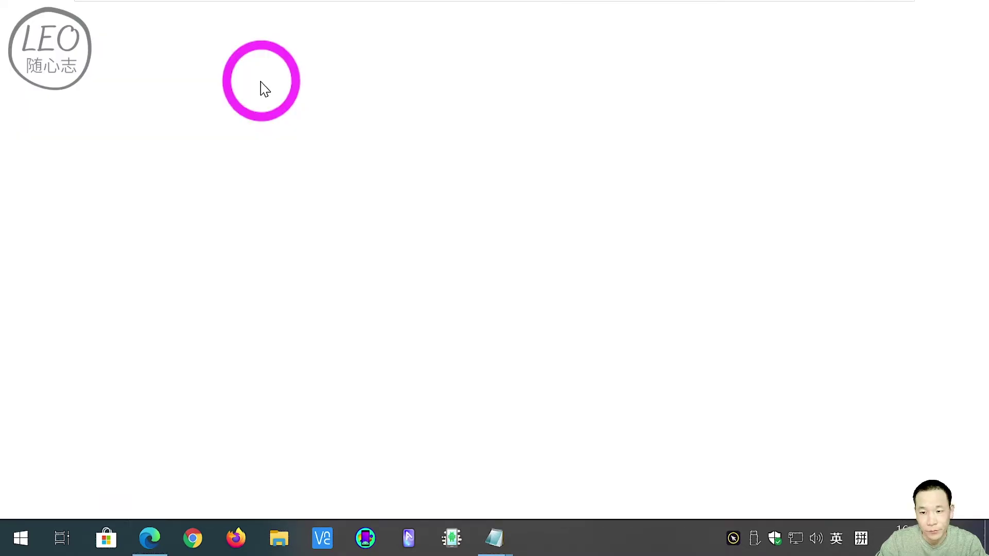
right_click(290, 46)
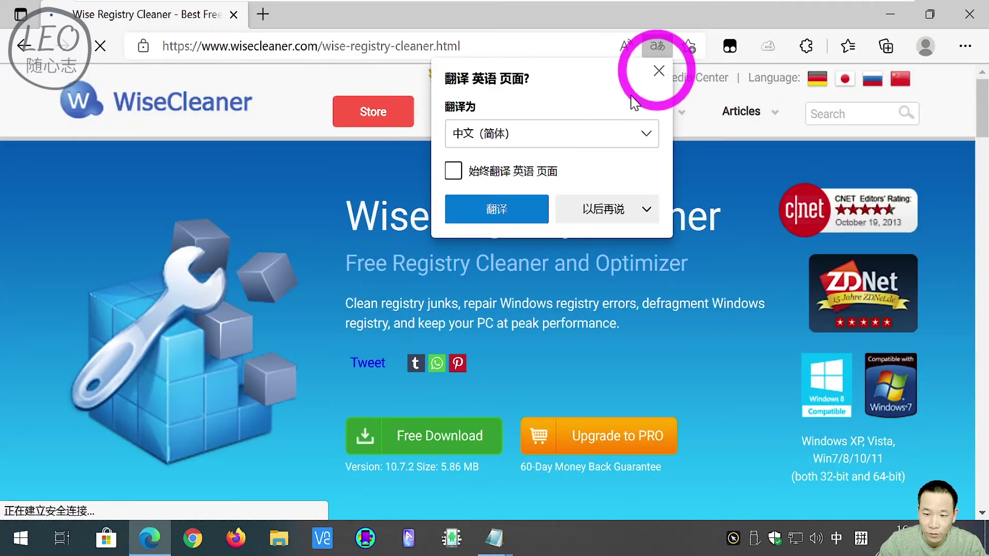
click(659, 72)
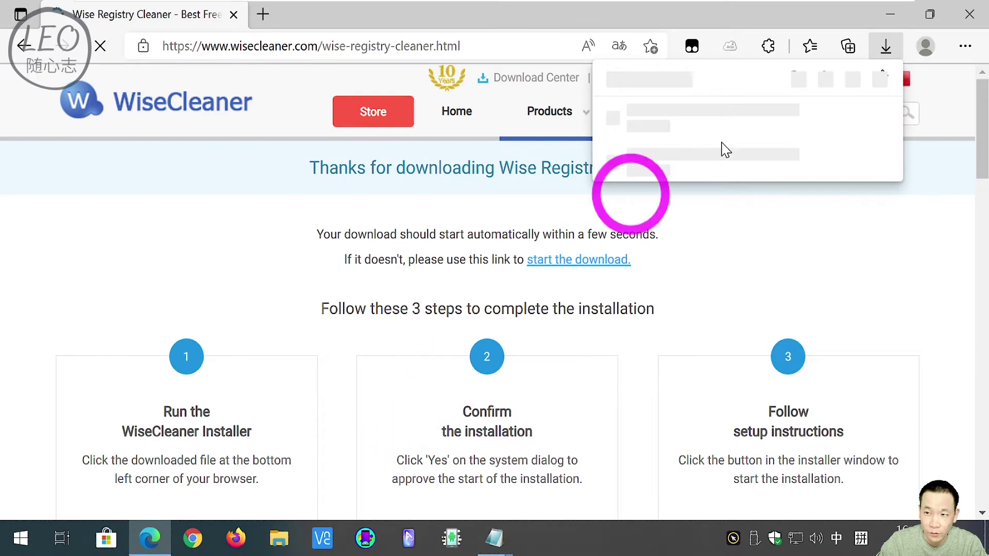
click(497, 538)
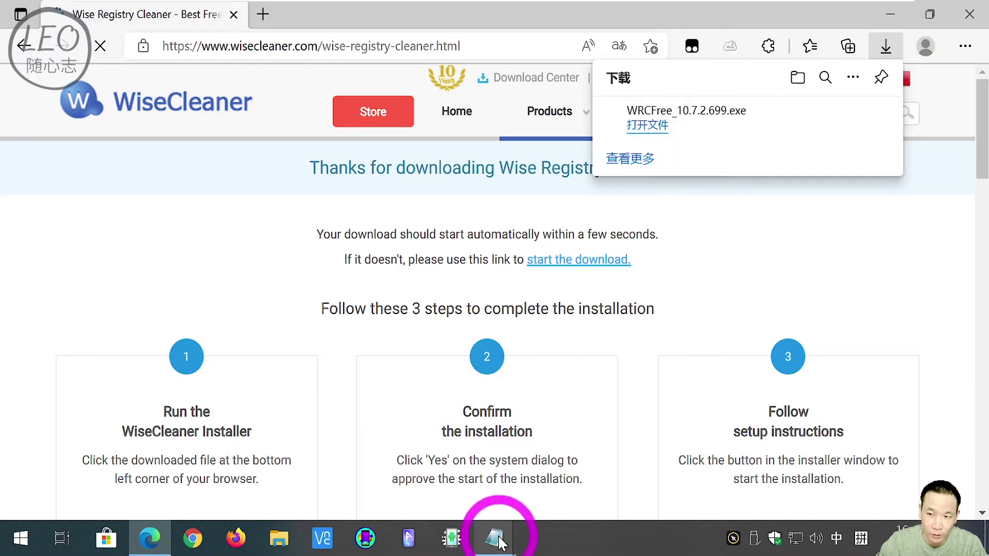
click(573, 470)
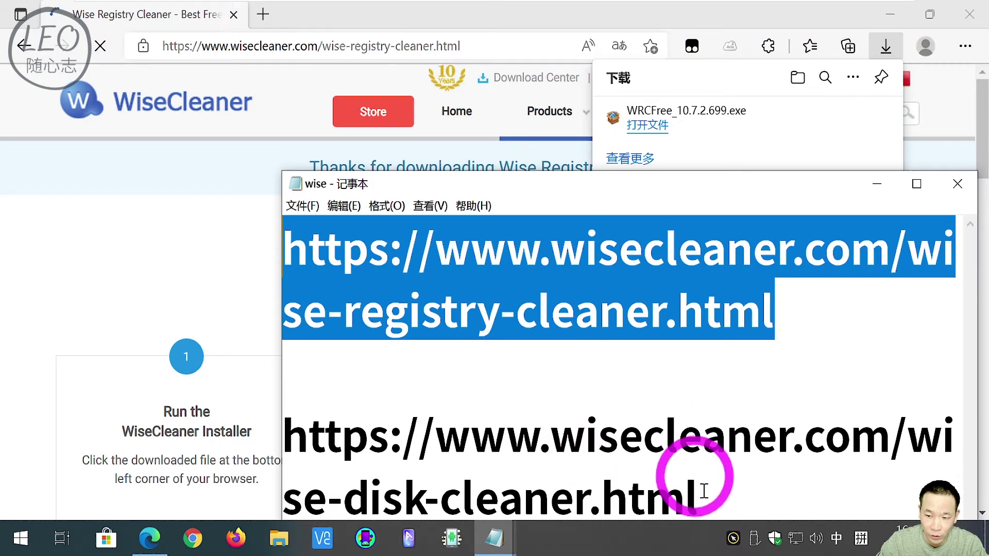
drag(703, 490, 285, 431)
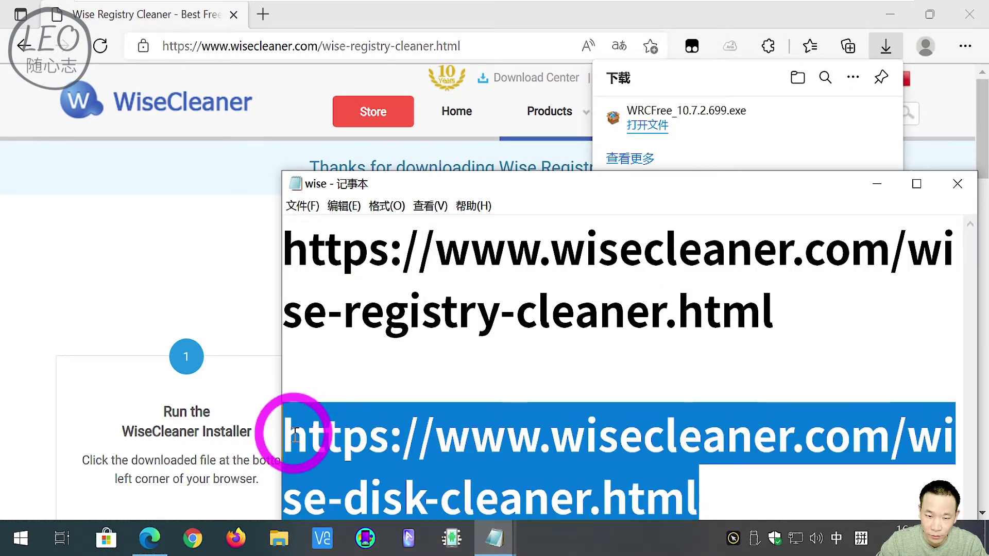
right_click(331, 427)
click(360, 233)
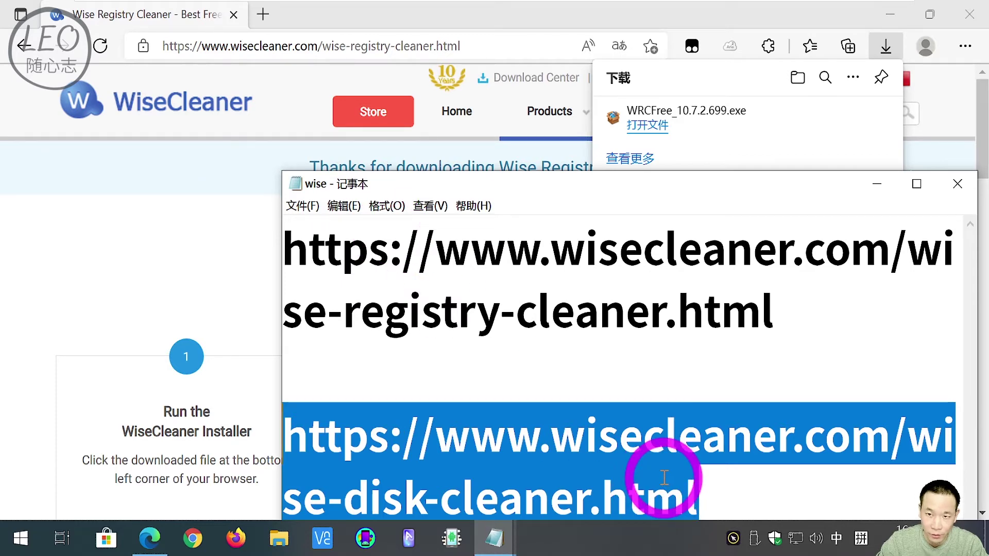
Step: Load the copied Wise Disk Cleaner address in Microsoft Edge and download the free version
click(330, 46)
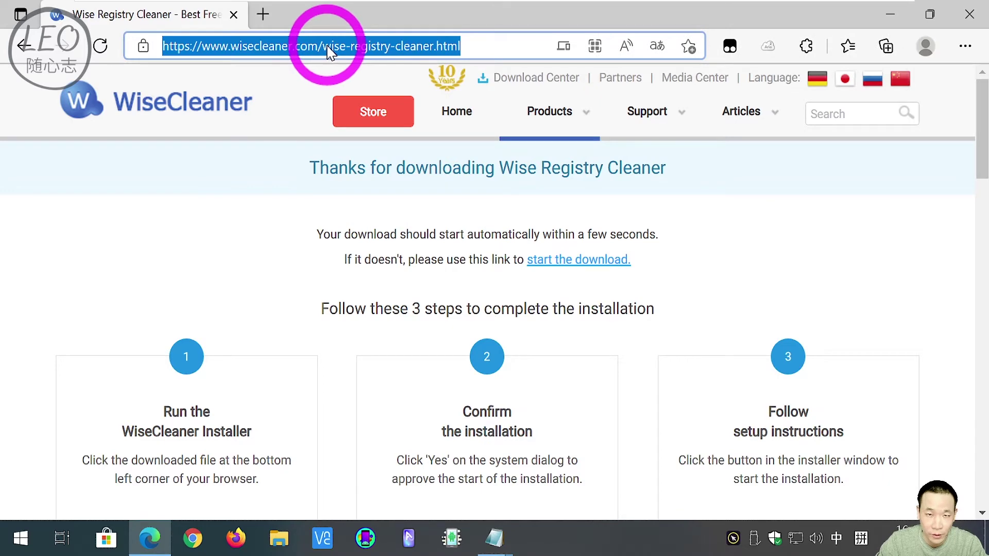
right_click(328, 51)
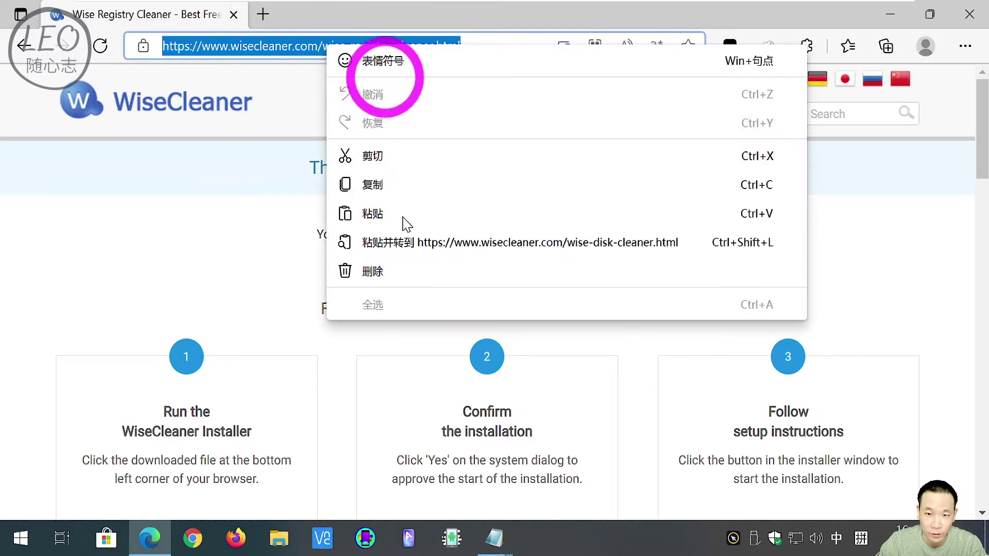
click(415, 243)
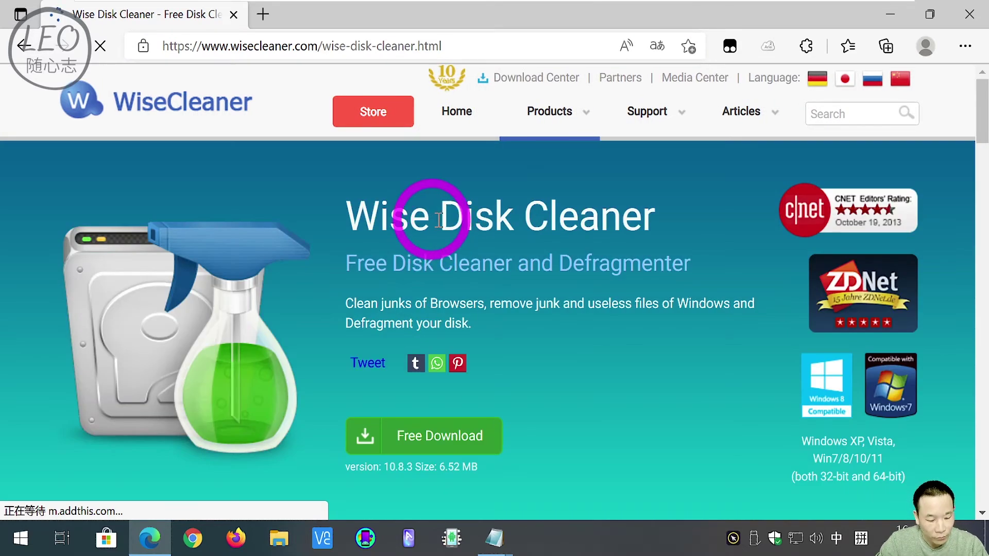
click(447, 444)
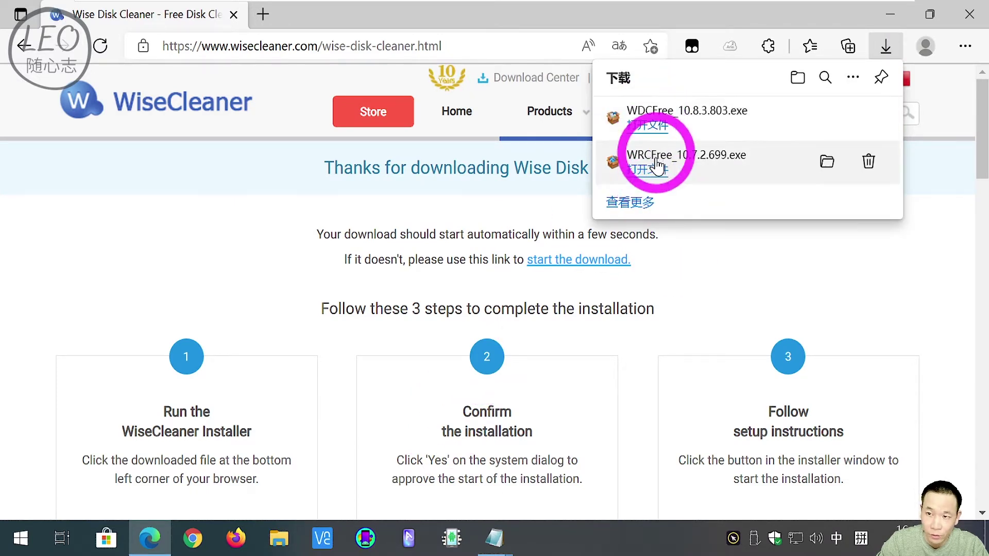
Step: Close Edge and the wise note, and open the Downloads folder (下载) in File Explorer
click(969, 14)
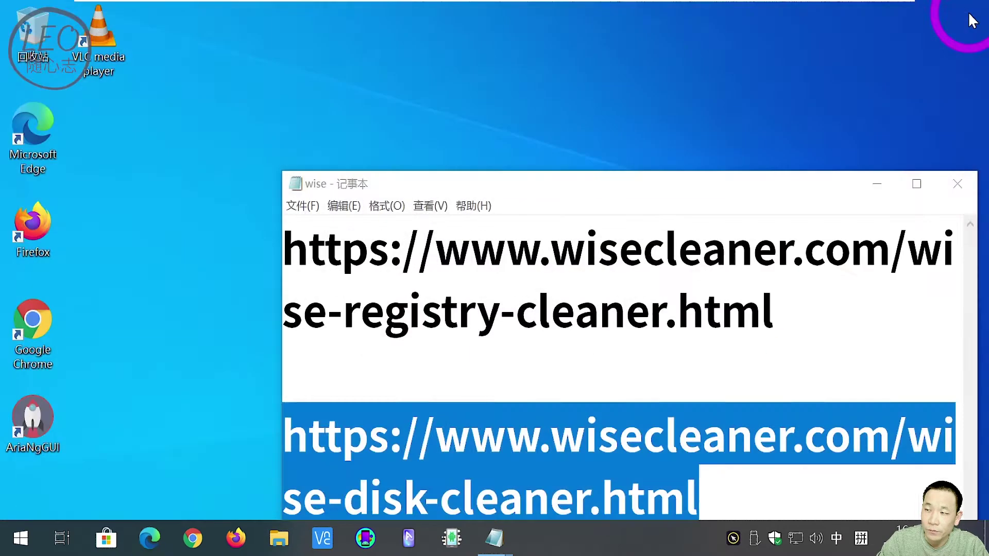
click(957, 191)
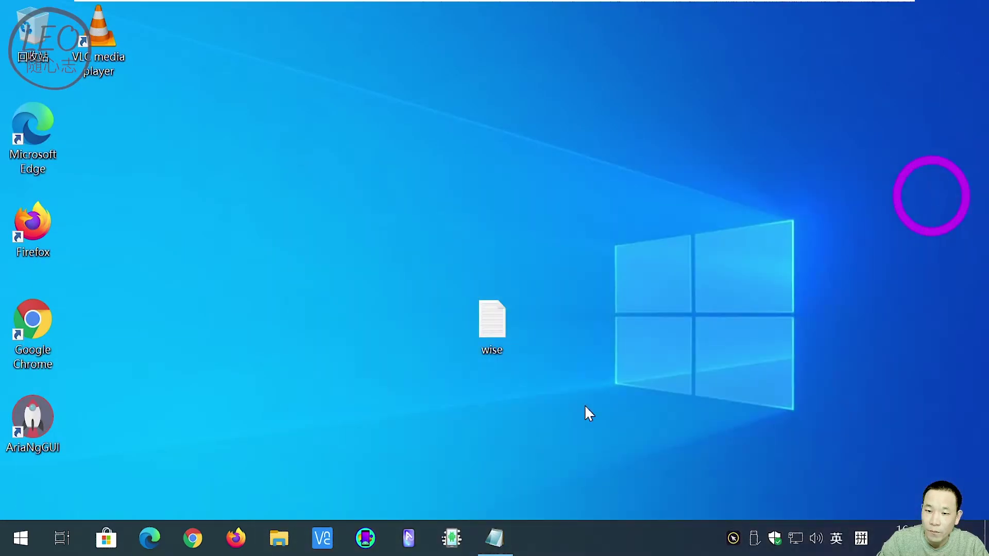
click(285, 538)
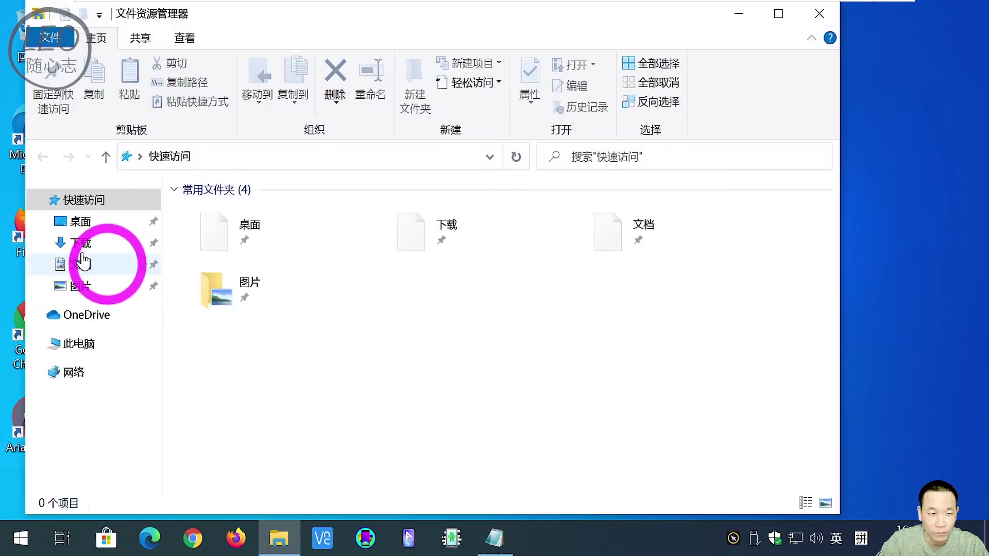
click(82, 245)
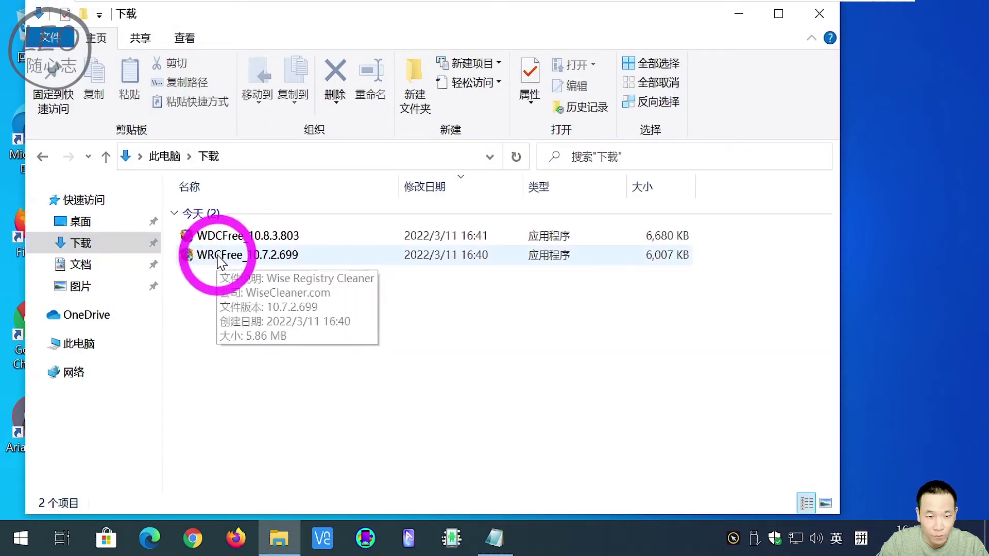
Step: Install Wise Registry Cleaner from WRCFree_10.7.2.699 and finish setup with the user guide and run options turned off
click(219, 260)
double_click(219, 256)
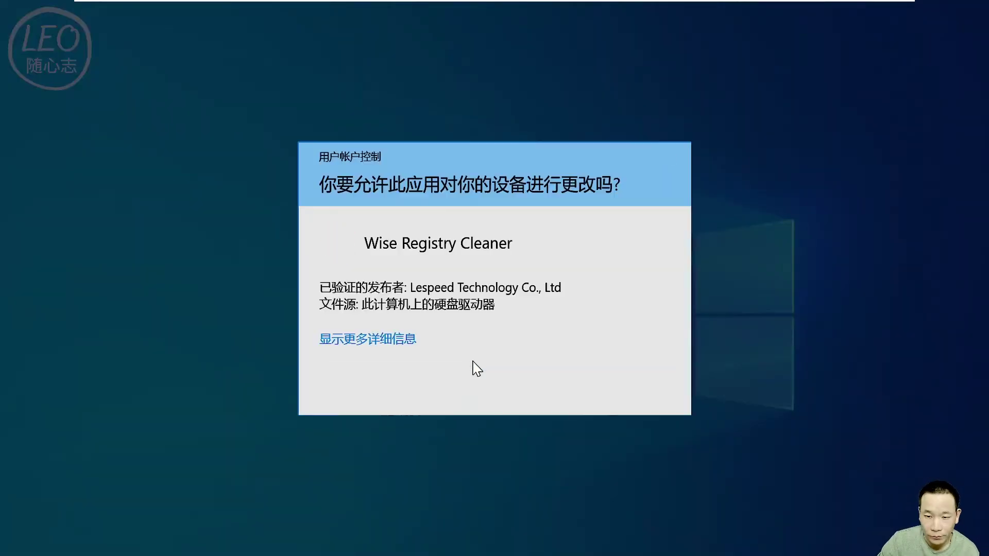
click(463, 378)
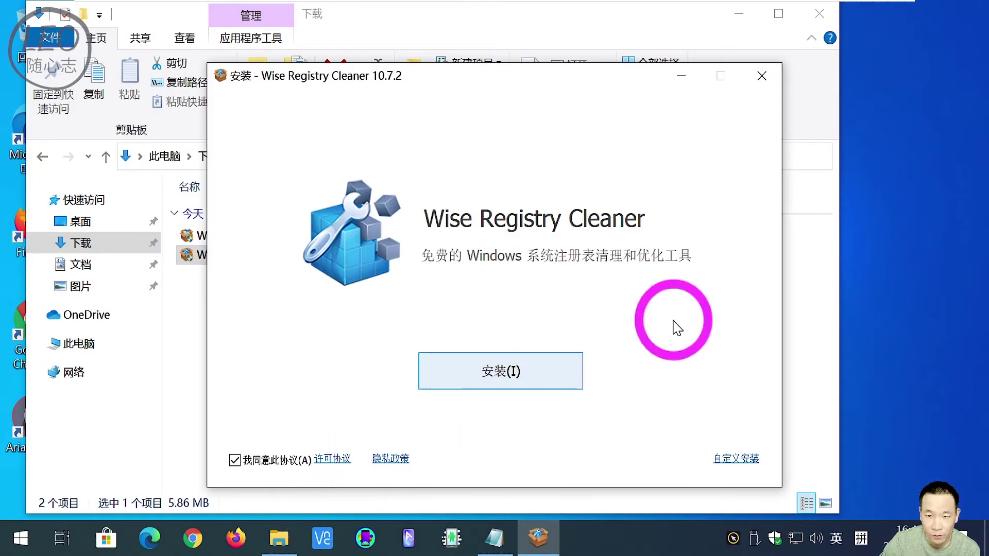
click(511, 374)
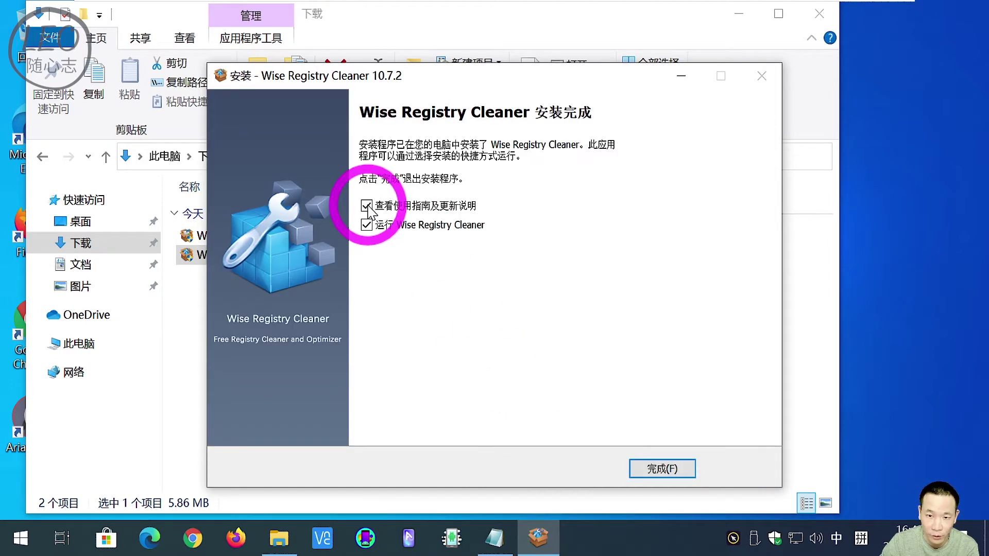
click(367, 225)
click(366, 206)
click(664, 470)
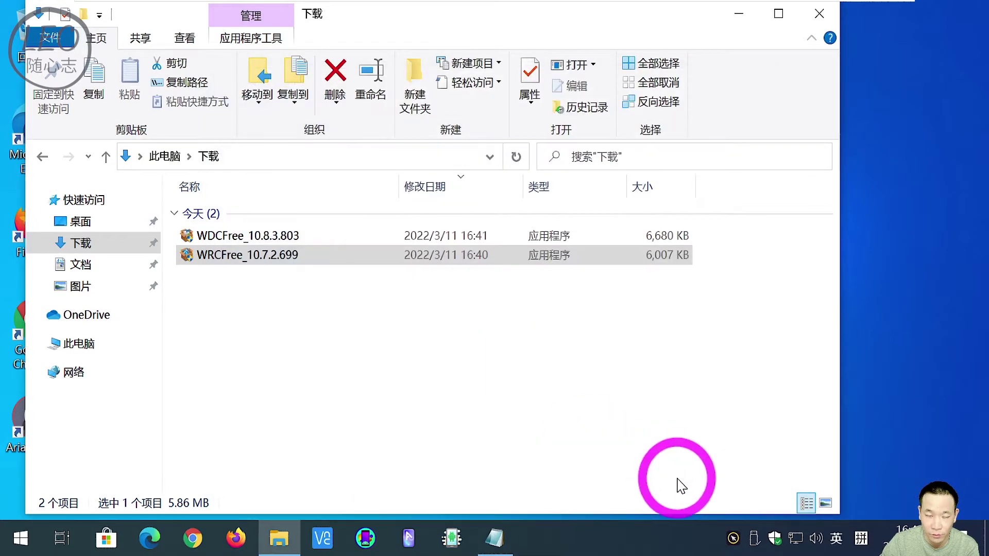
Step: Install Wise Disk Cleaner from WDCFree_10.8.3.803 into its default custom-install folder, finishing with the user guide and run options turned off
click(257, 239)
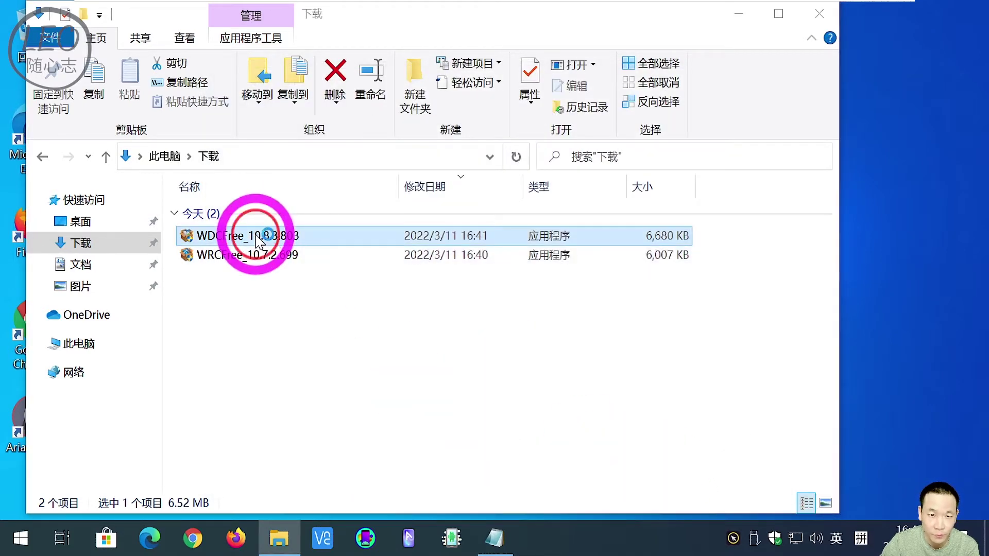
click(817, 15)
click(538, 538)
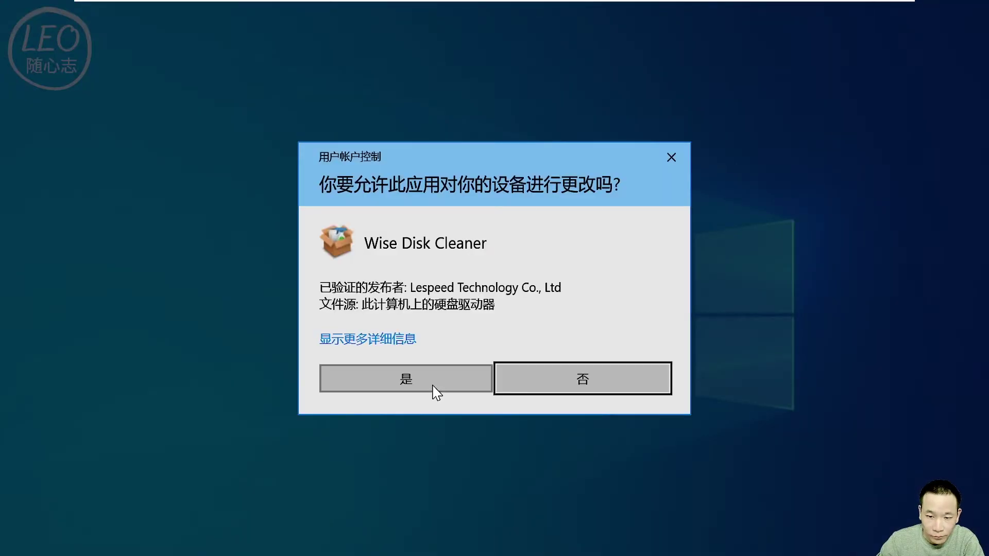
click(431, 386)
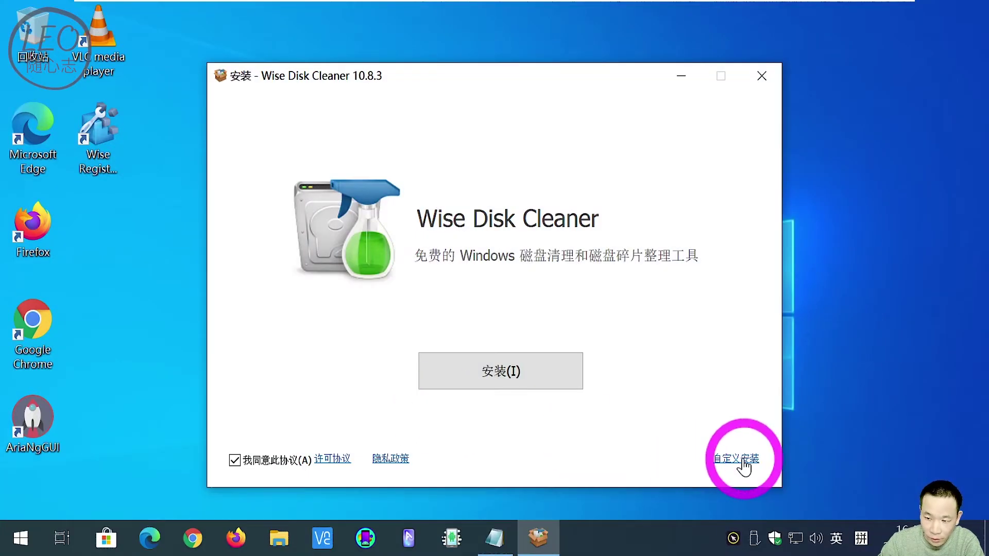
click(743, 462)
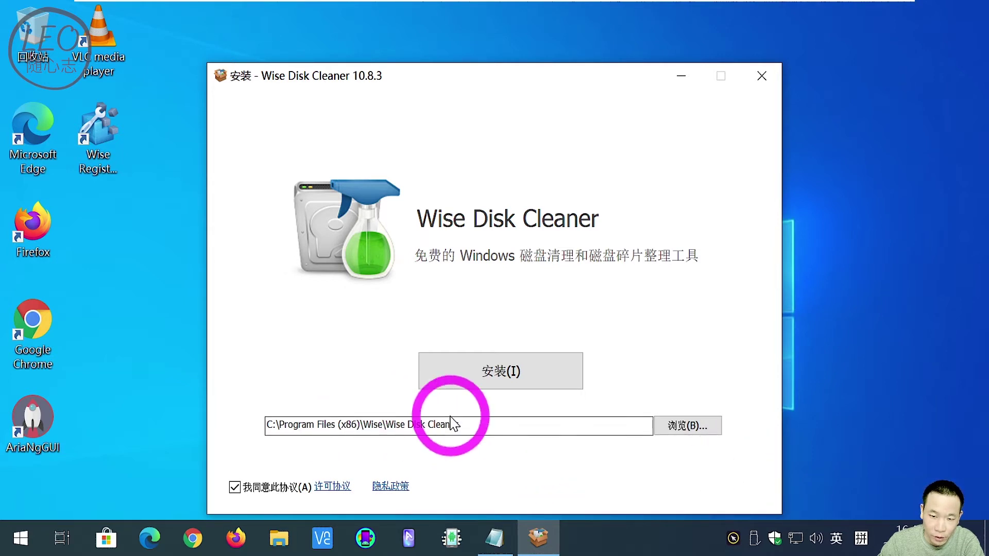
click(497, 384)
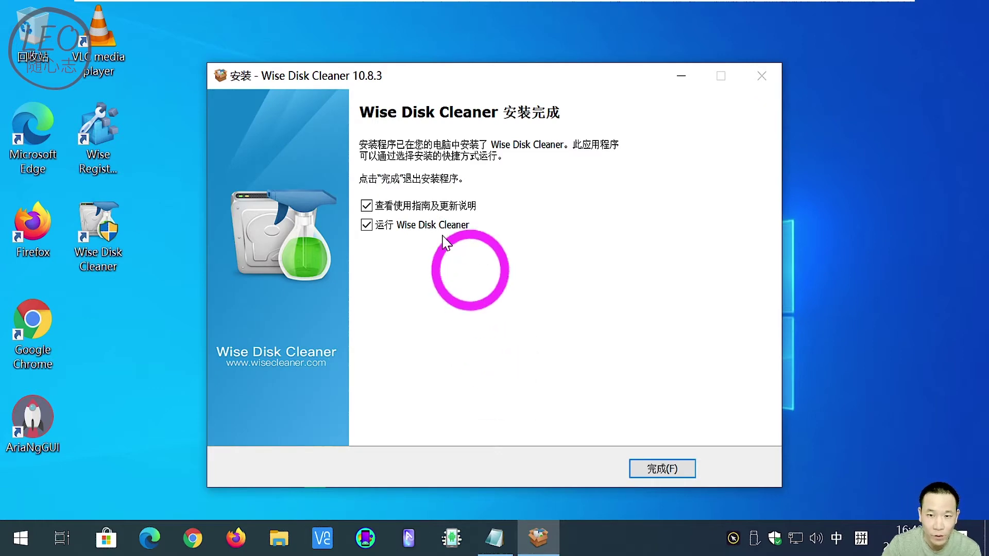
click(405, 225)
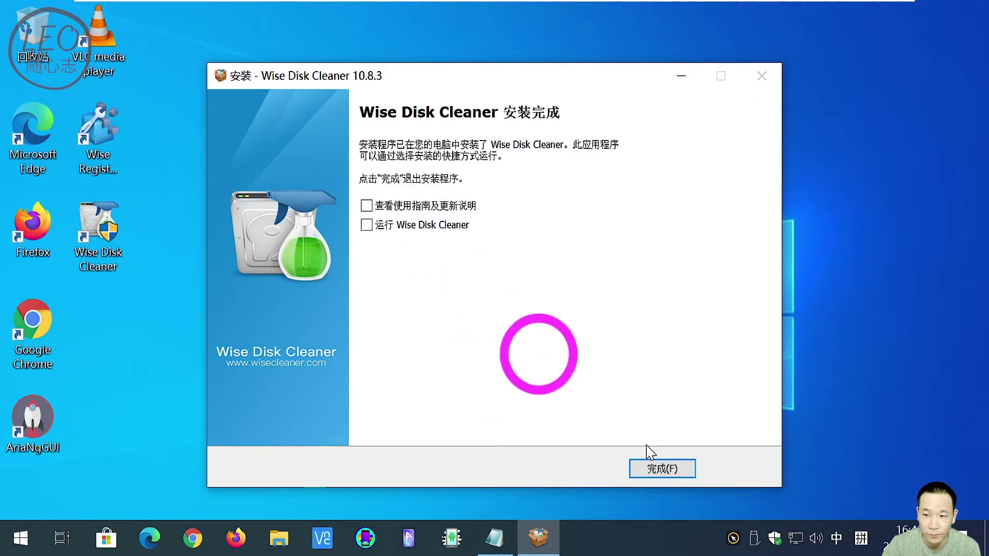
click(659, 469)
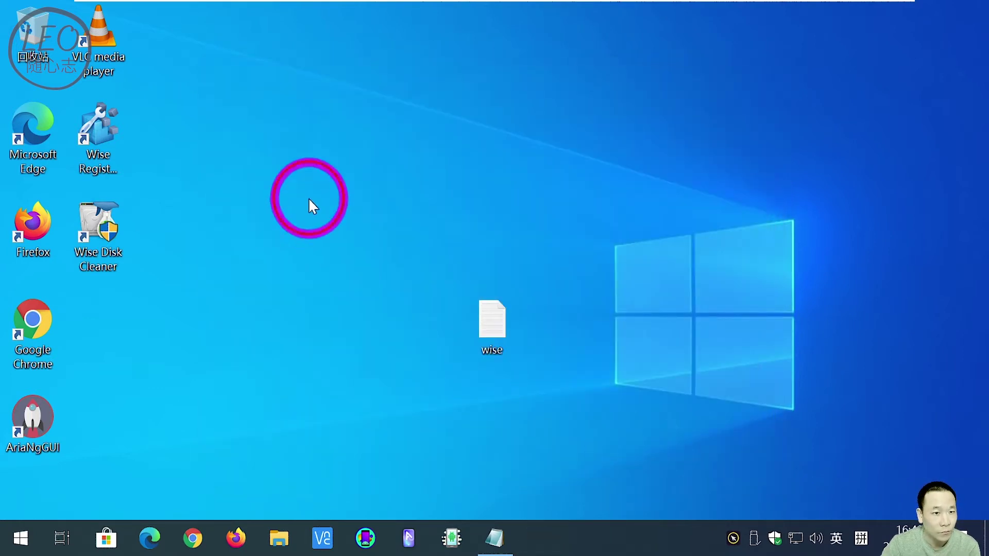
drag(201, 112, 119, 266)
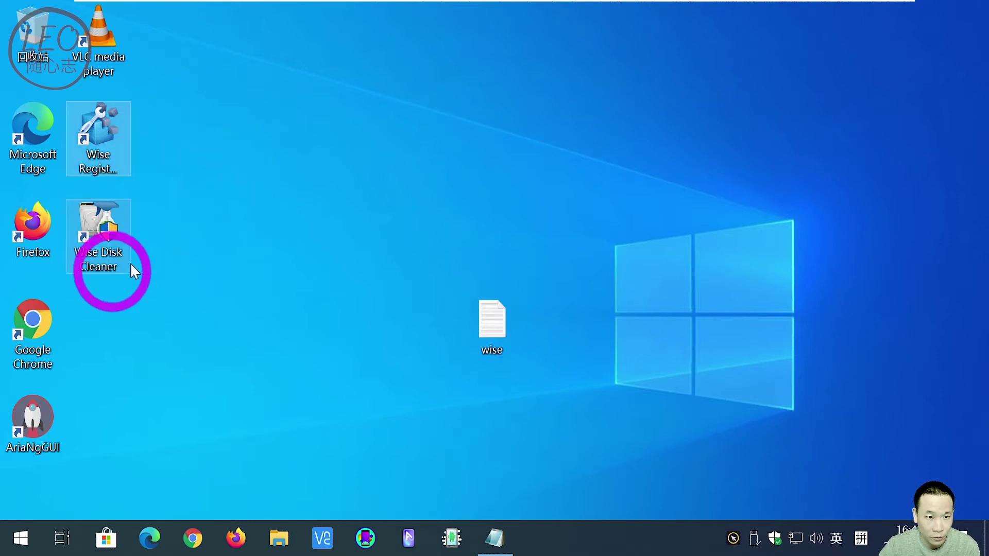
click(305, 233)
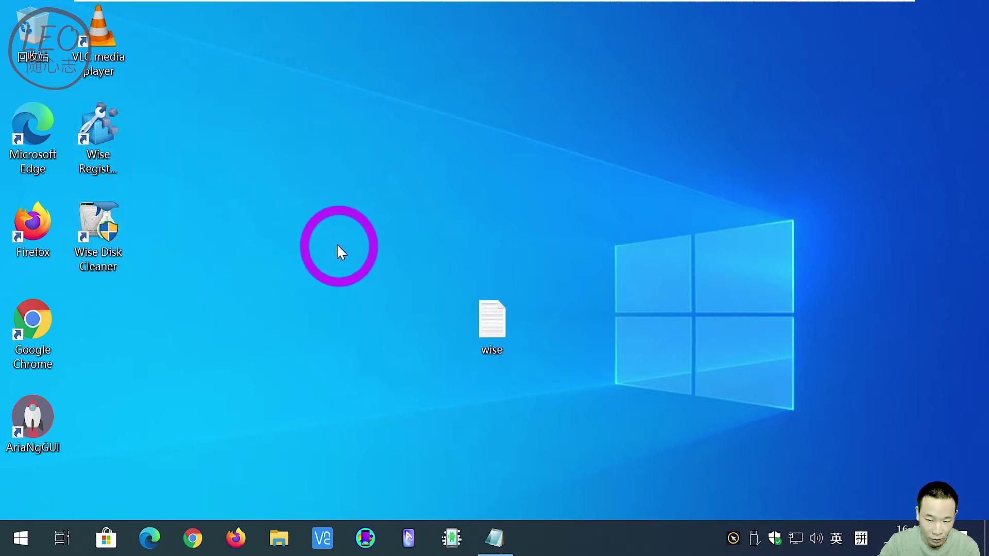
Step: Launch Wise Registry Cleaner from the desktop, accept the first-run backup offer and create a full registry backup (创建完整的注册表备份)
double_click(106, 127)
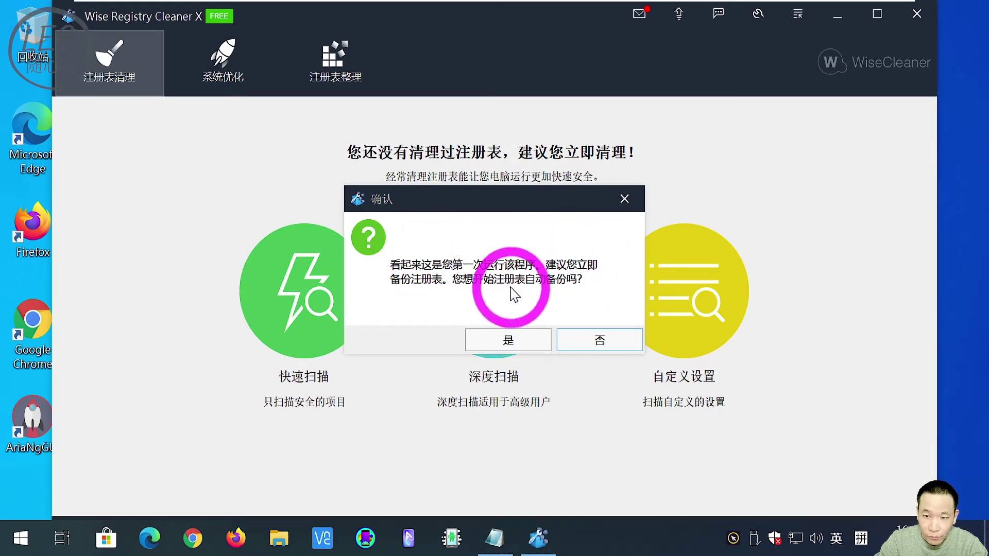
click(508, 342)
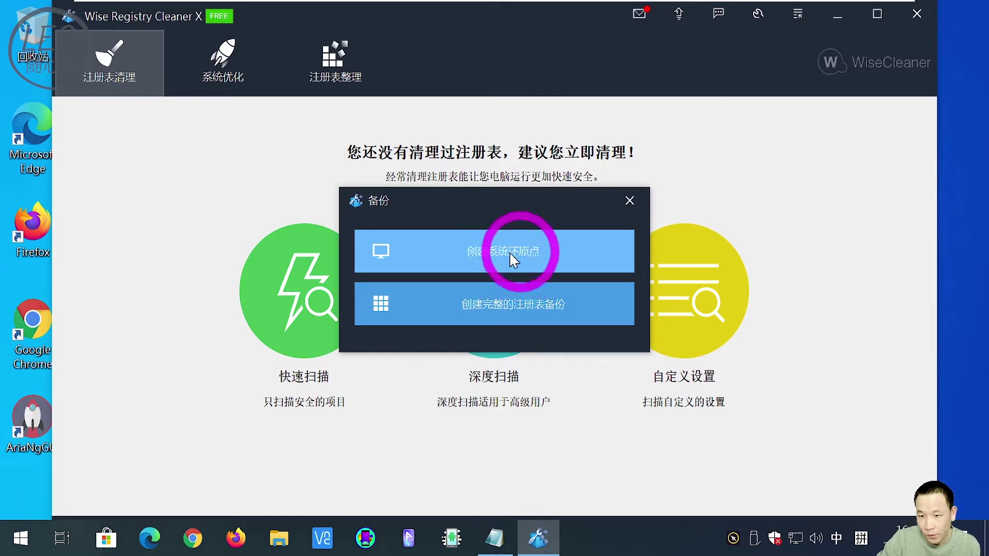
click(532, 316)
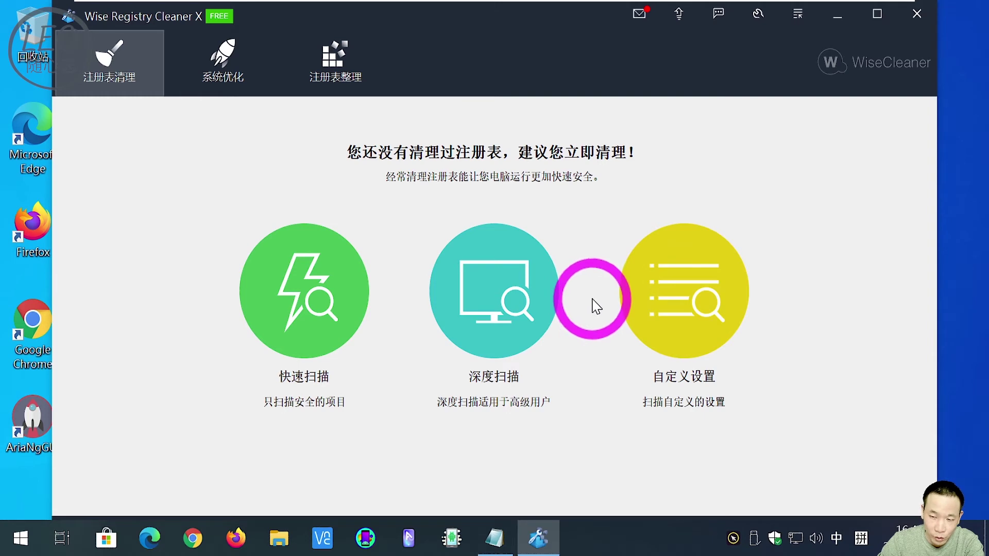
Step: Run a quick registry scan (快速扫描), clean all the problems found and return to the registry cleaning home page
click(288, 305)
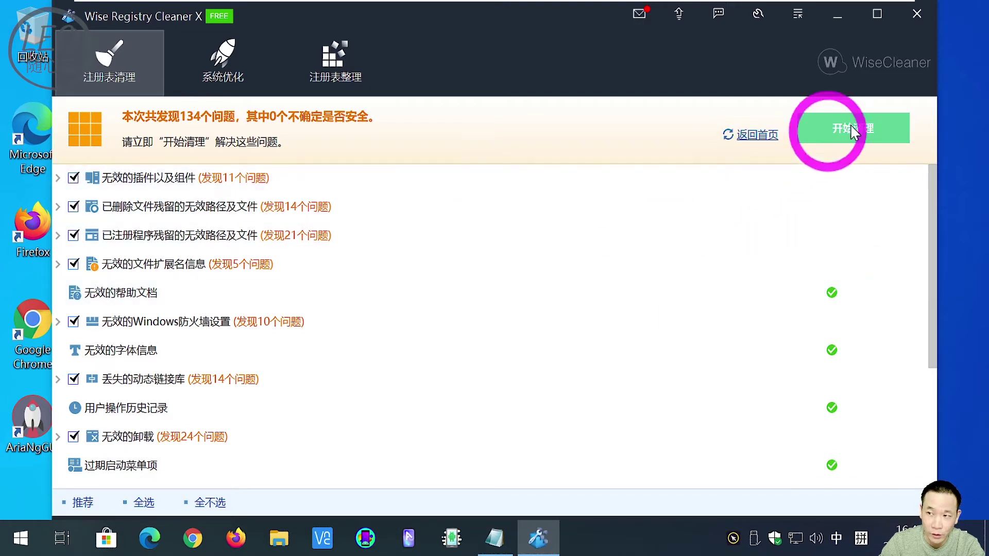
click(853, 132)
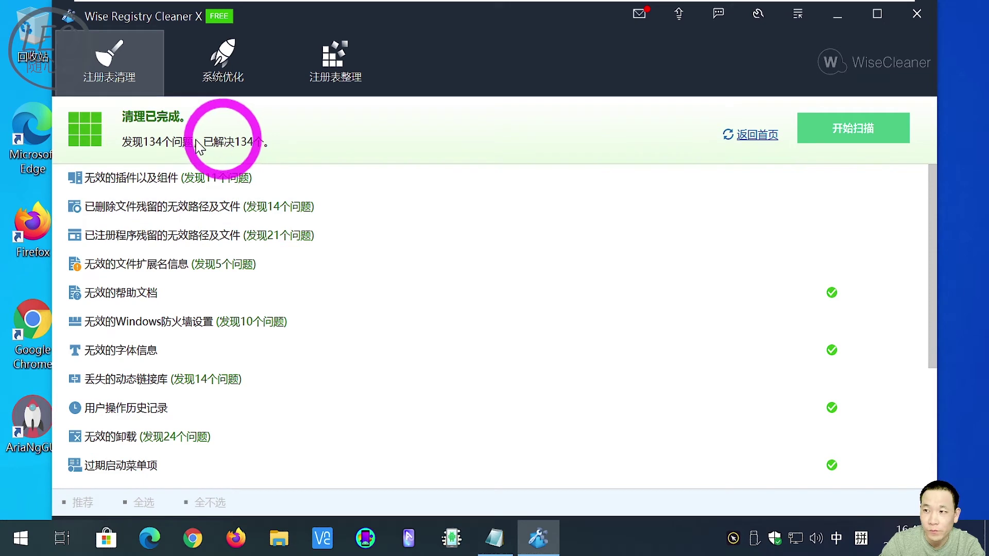
click(756, 135)
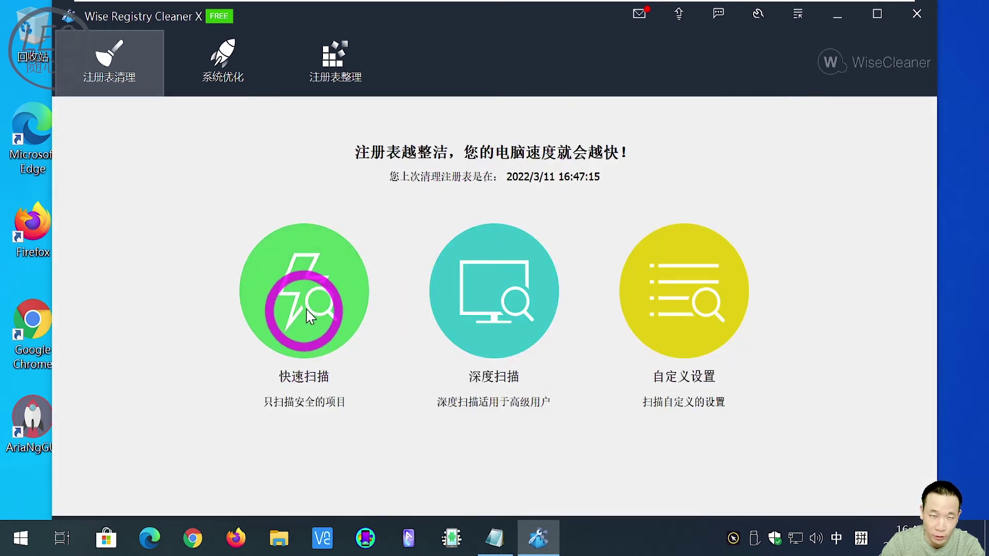
Step: Analyze the registry for defragmentation (注册表整理), start the defragmentation and decline its restart confirmation
click(247, 69)
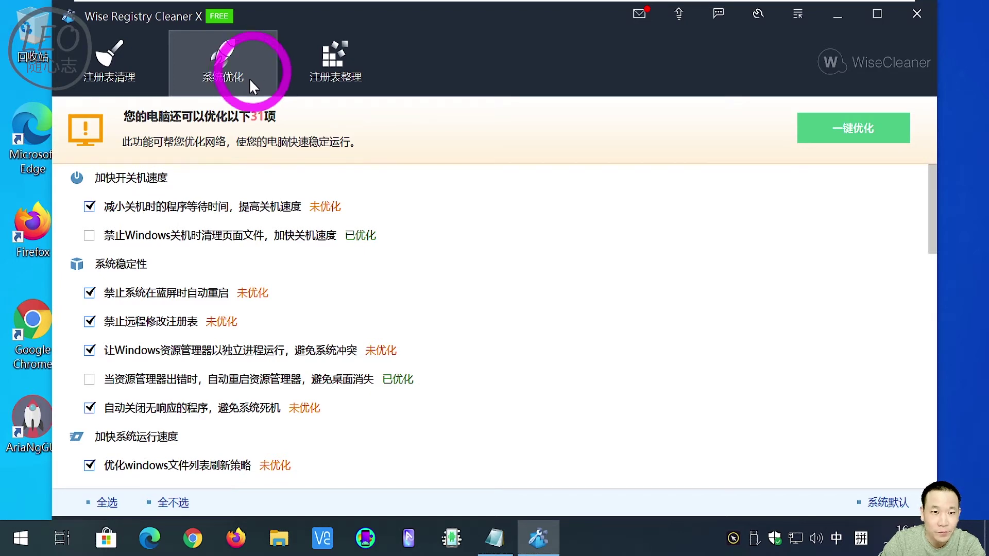
click(331, 61)
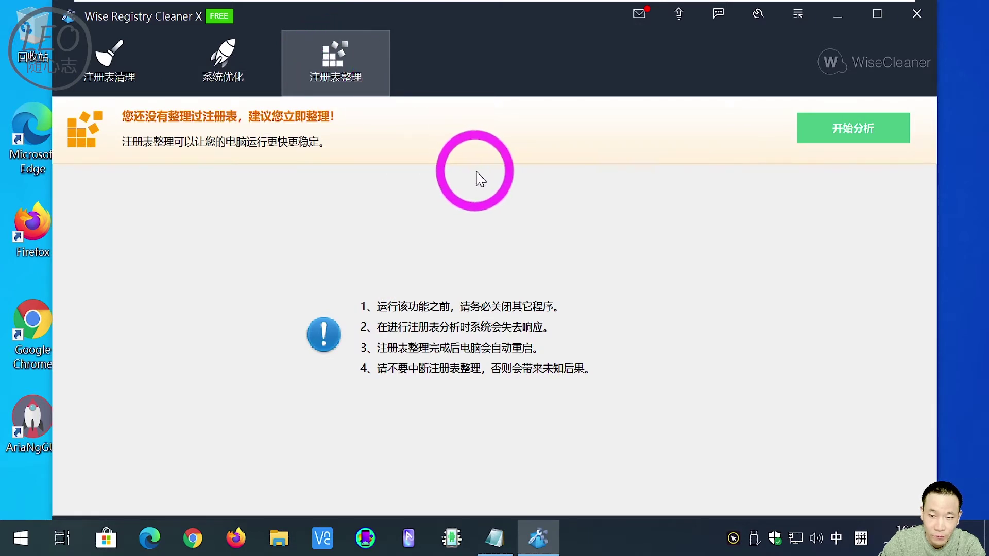
click(839, 136)
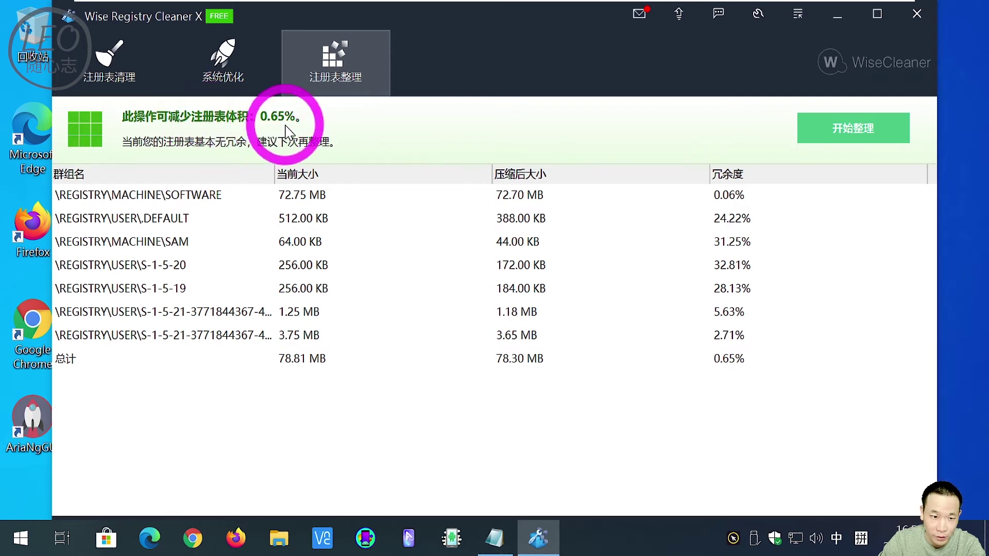
click(851, 142)
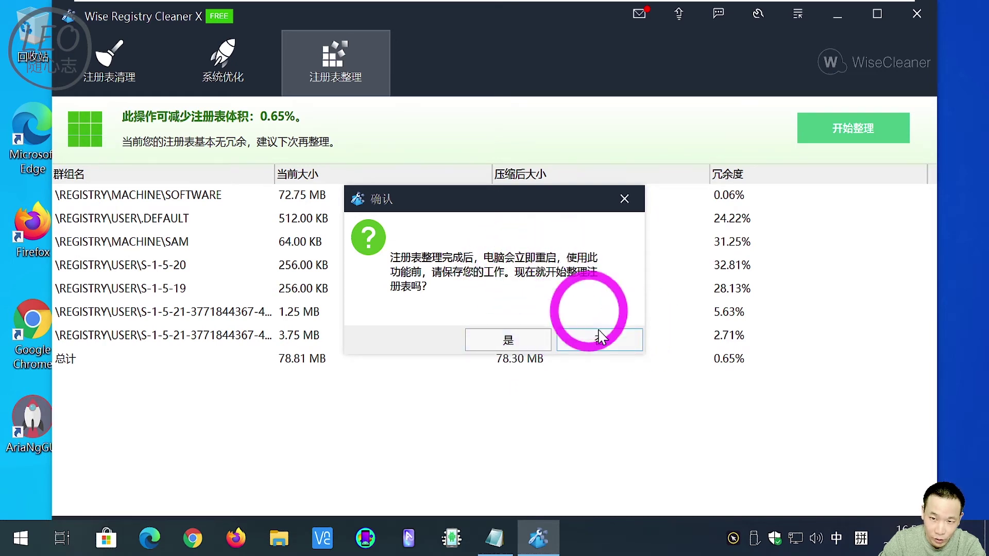
click(619, 346)
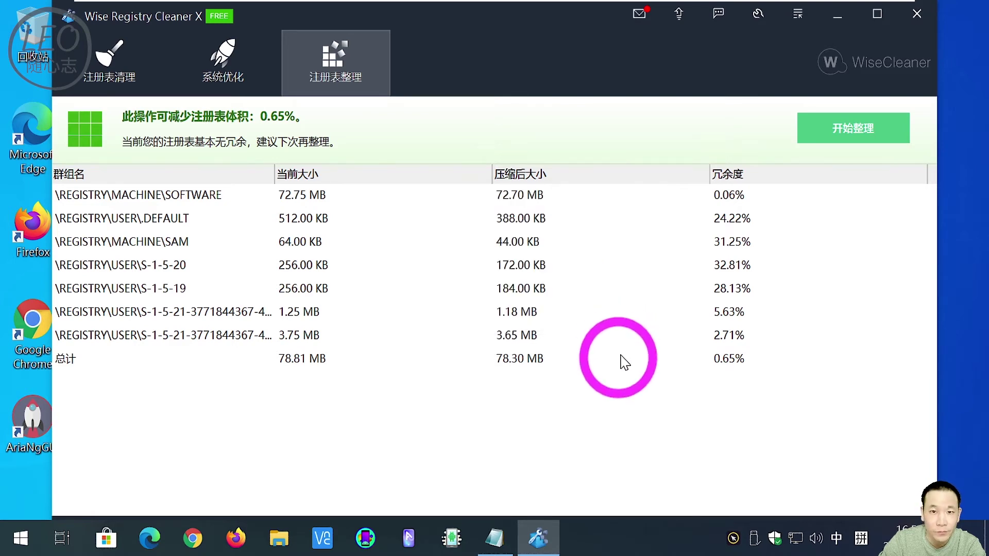
click(125, 65)
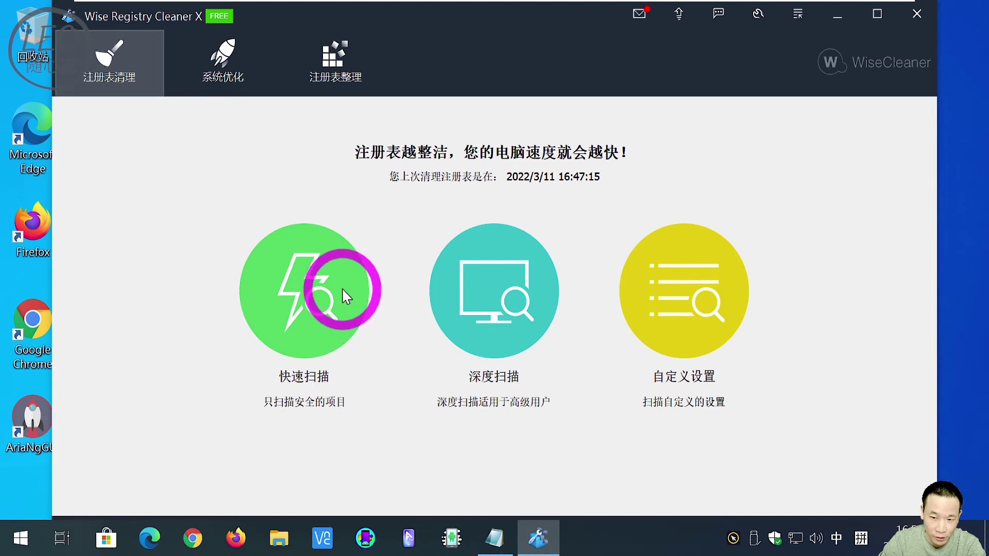
click(224, 72)
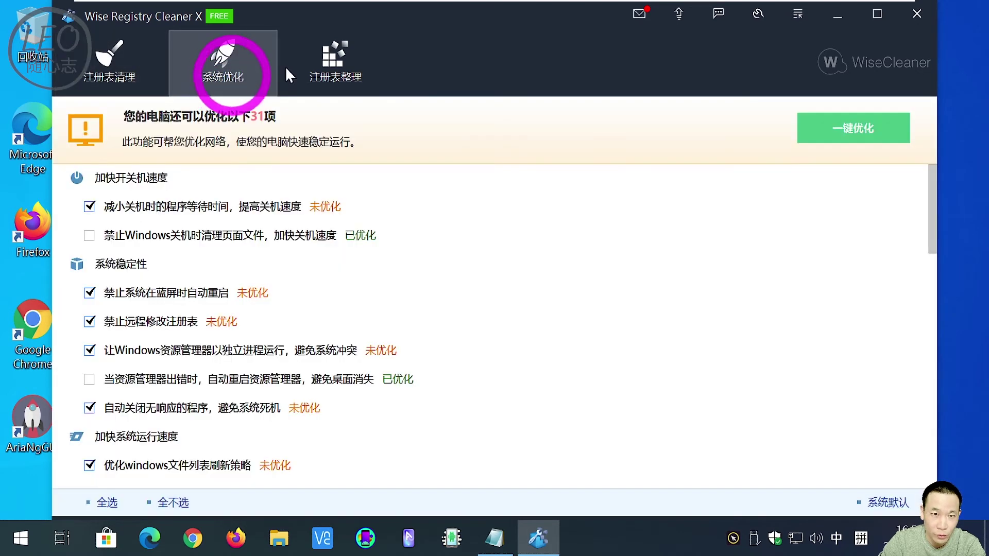
click(326, 66)
click(90, 75)
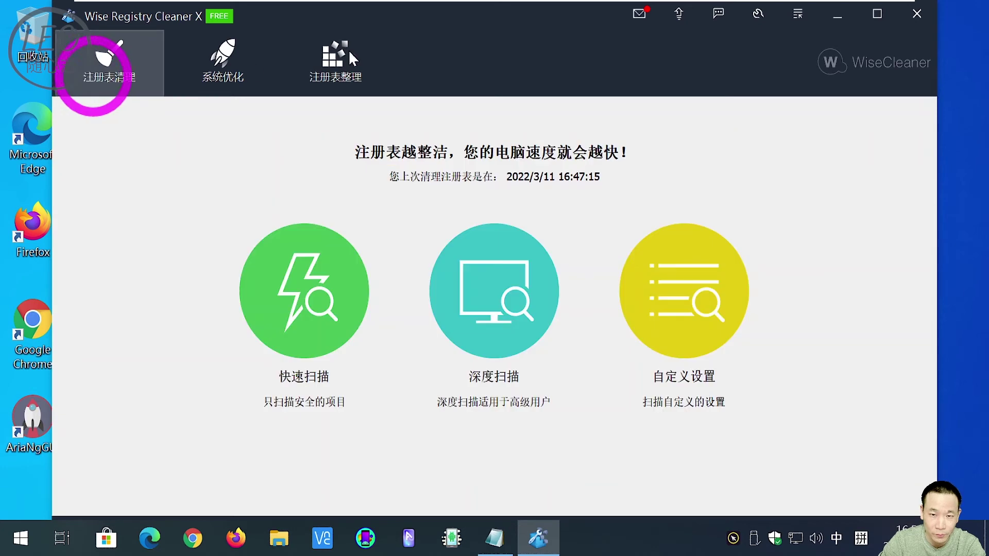
Step: Close Wise Registry Cleaner and launch Wise Disk Cleaner from the desktop, allowing it to make changes to the device
click(916, 16)
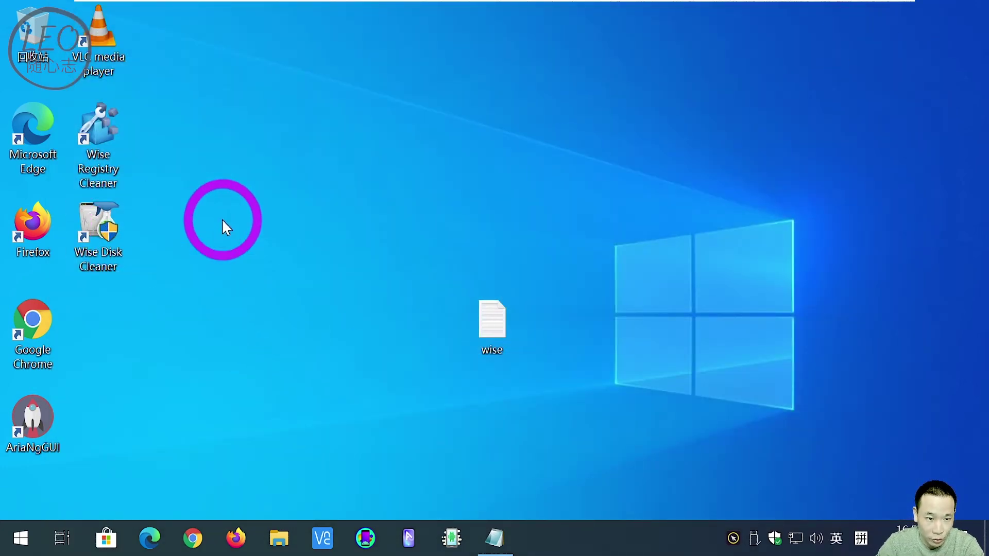
double_click(112, 240)
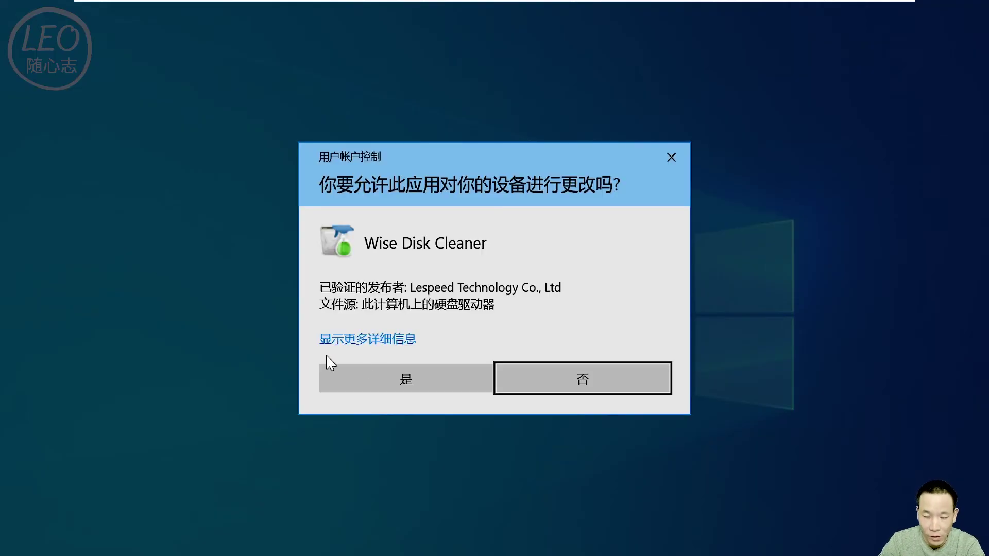
click(394, 378)
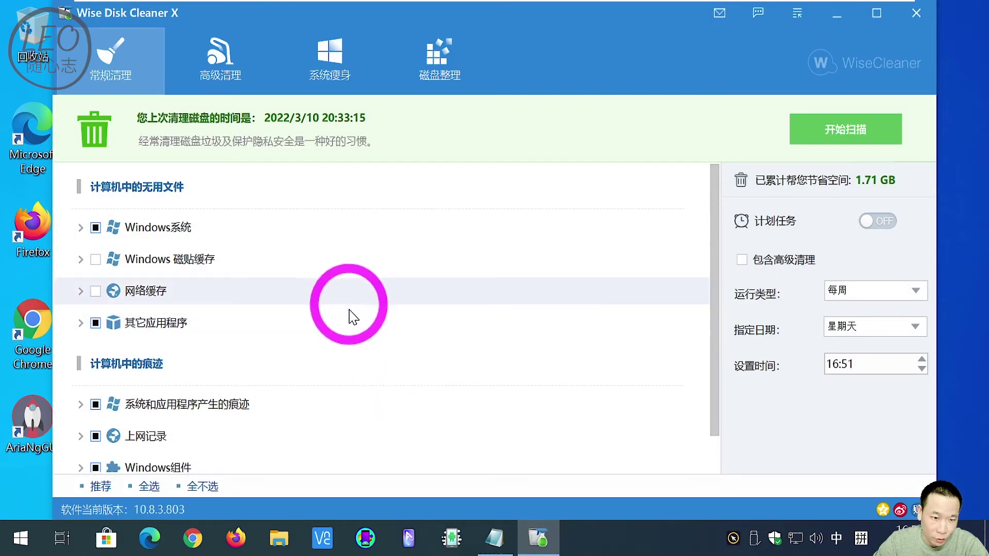
Step: Examine which junk-file items are selected under Windows系统, 网络缓存 and 其它应用程序 for regular cleaning (常规清理)
click(81, 227)
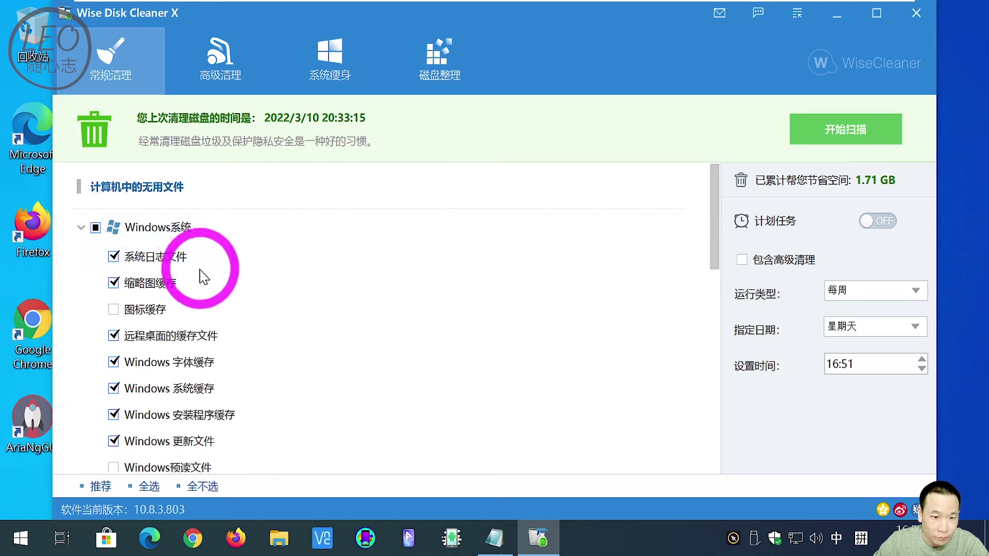
scroll(205, 319, down, 5)
scroll(205, 354, down, 4)
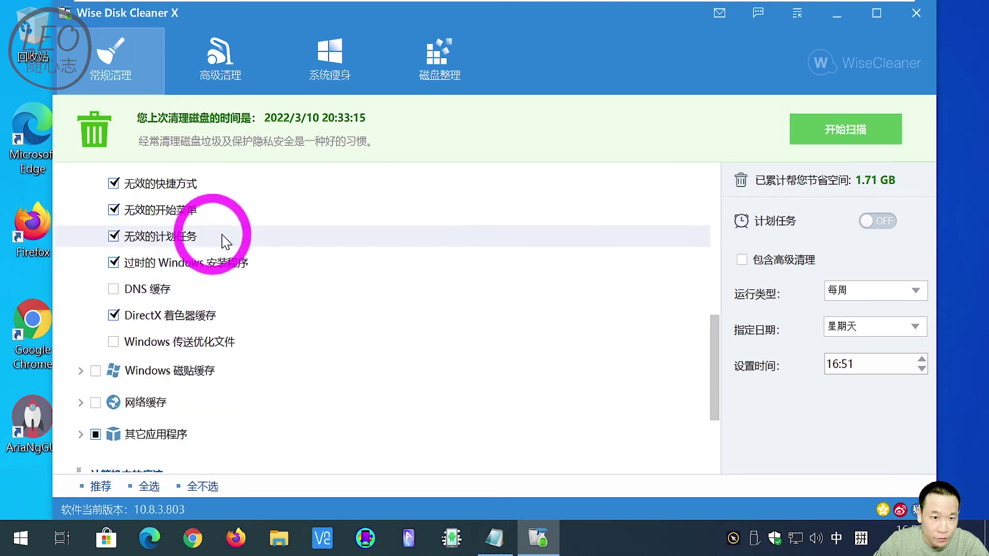
scroll(232, 343, up, 9)
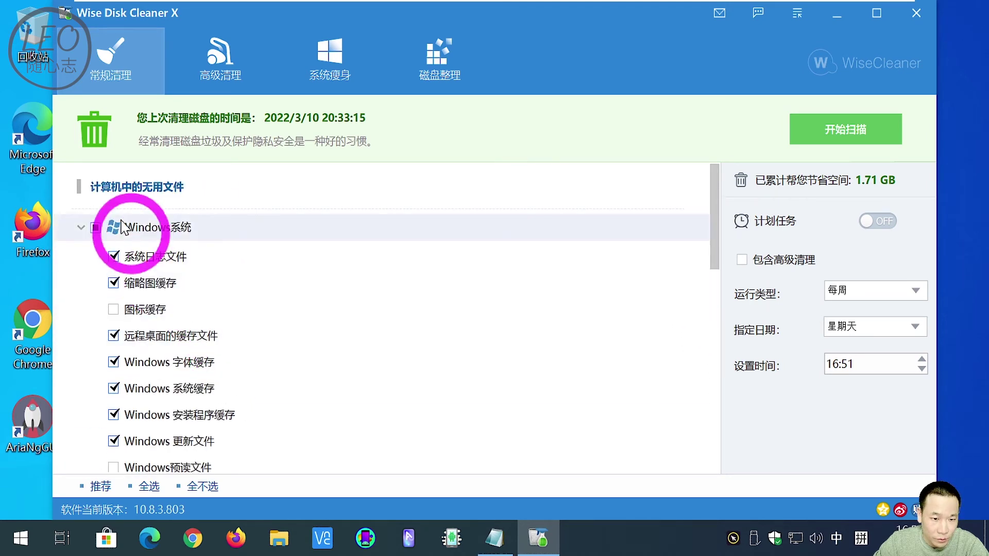
click(86, 230)
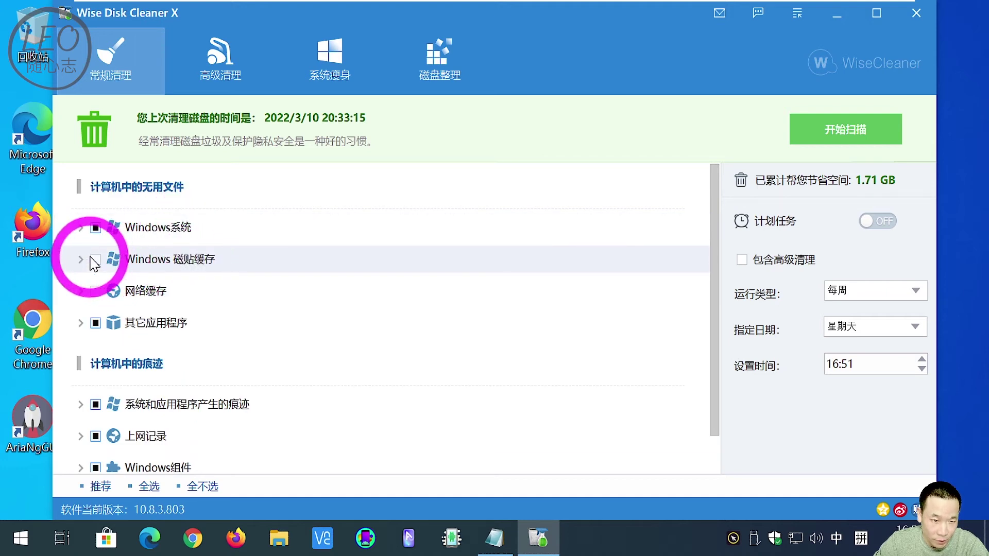
click(81, 291)
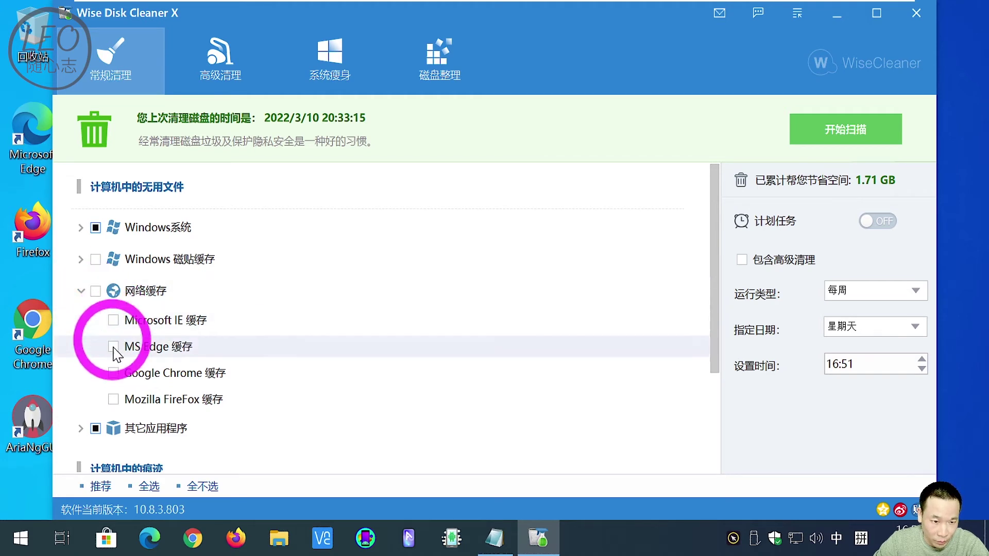
click(82, 295)
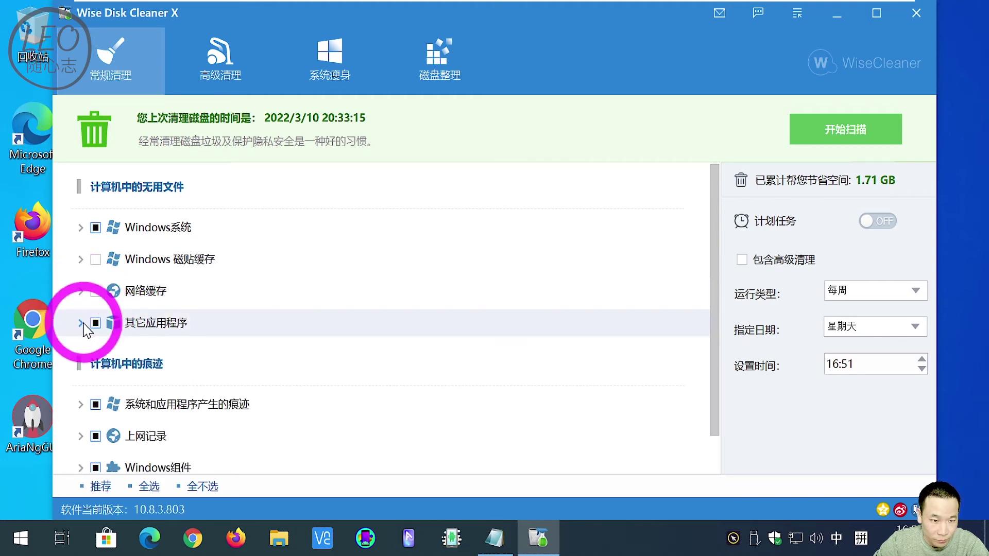
click(82, 324)
scroll(234, 343, down, 5)
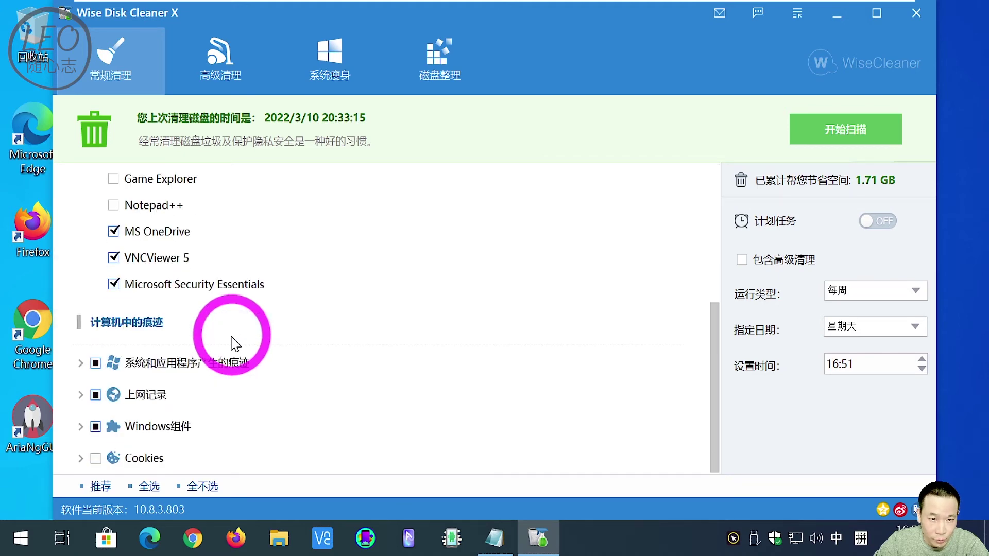
scroll(232, 336, up, 3)
click(82, 284)
Step: Review the trace groups under 计算机中的痕迹 and exclude all browsing records (上网记录) from the cleanup
click(81, 364)
click(83, 364)
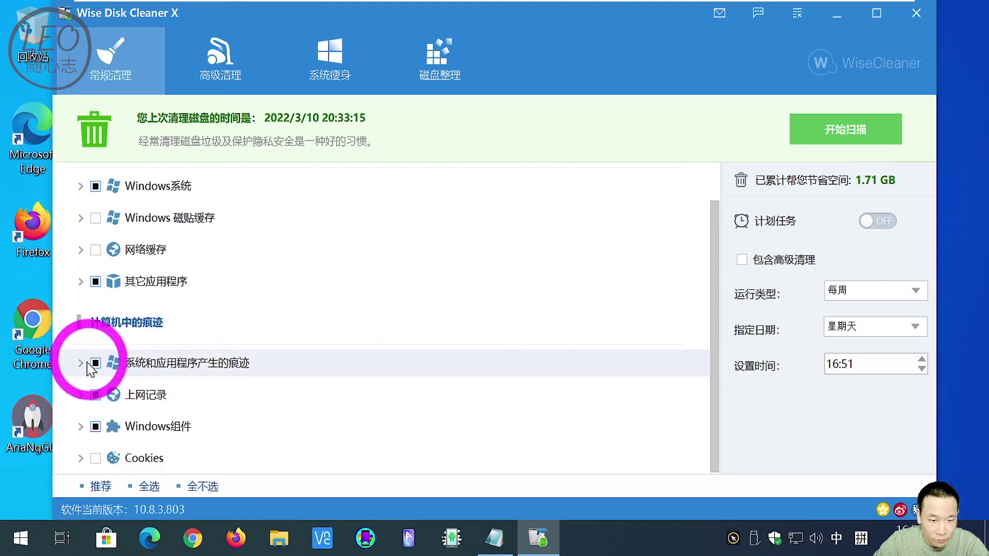
click(80, 395)
scroll(262, 380, up, 3)
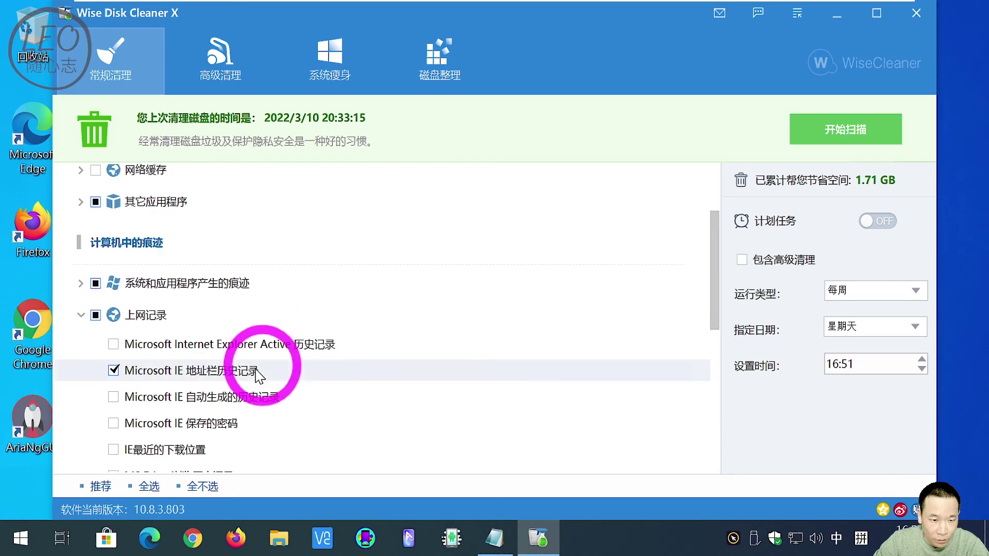
click(81, 315)
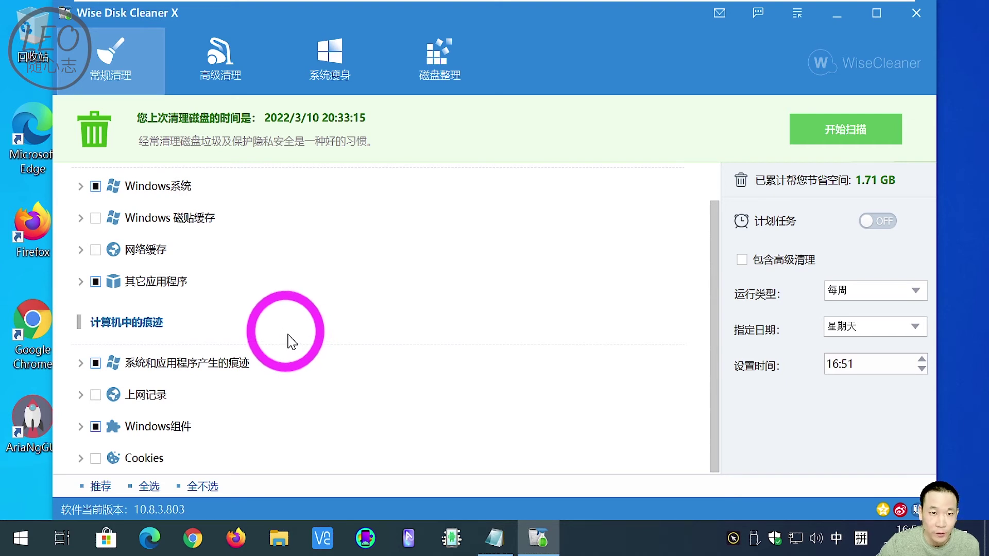
Step: Scan the computer for the selected junk files and traces and clean everything found
click(853, 136)
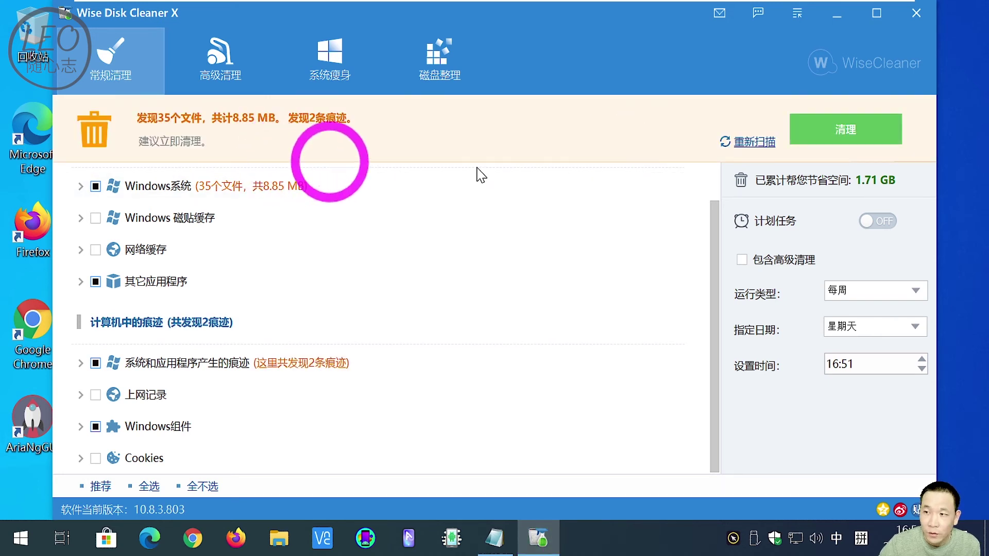
click(839, 135)
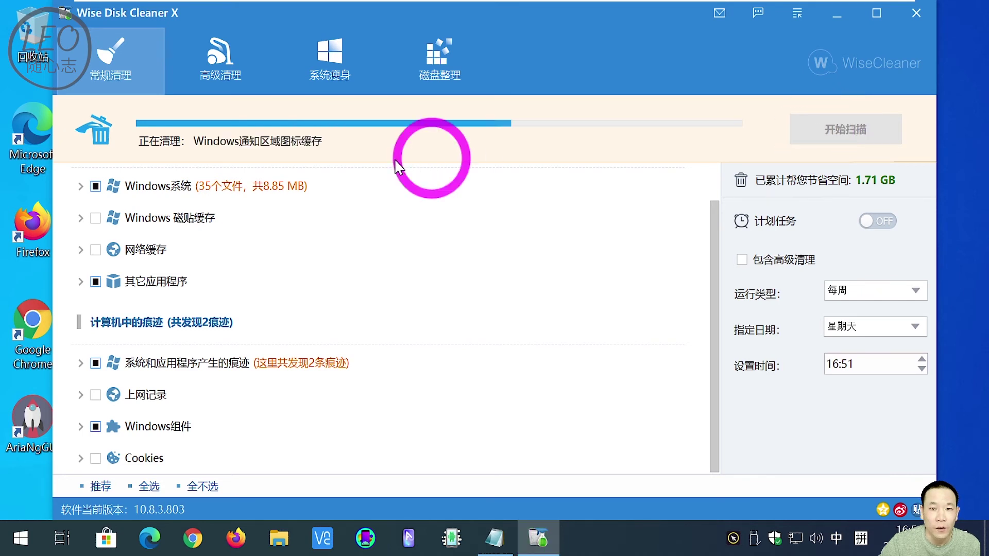
Step: Look at advanced cleaning (高级清理), and delete the Windows downloaded installation files (Windows下载安装文件) with system slimming (系统瘦身)
click(230, 73)
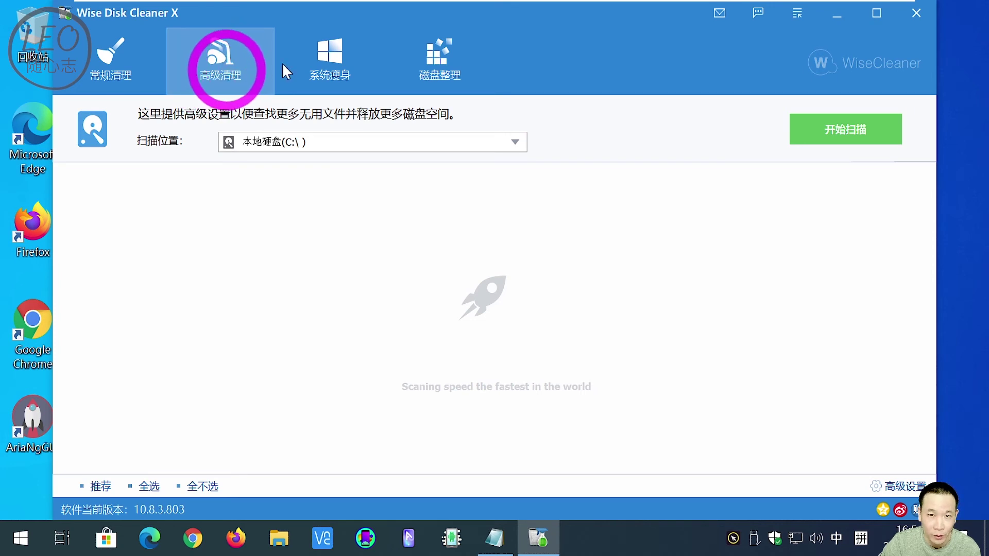
click(330, 65)
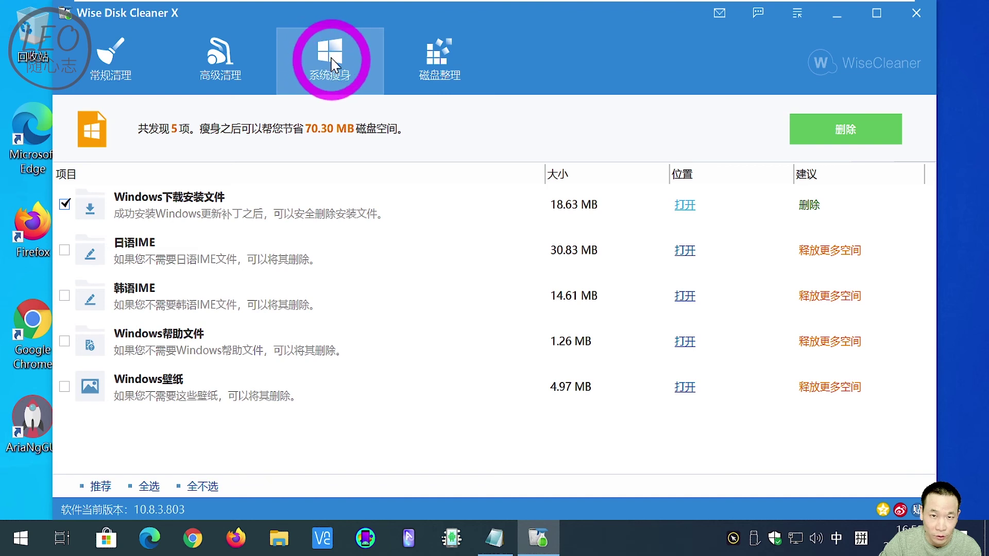
click(845, 135)
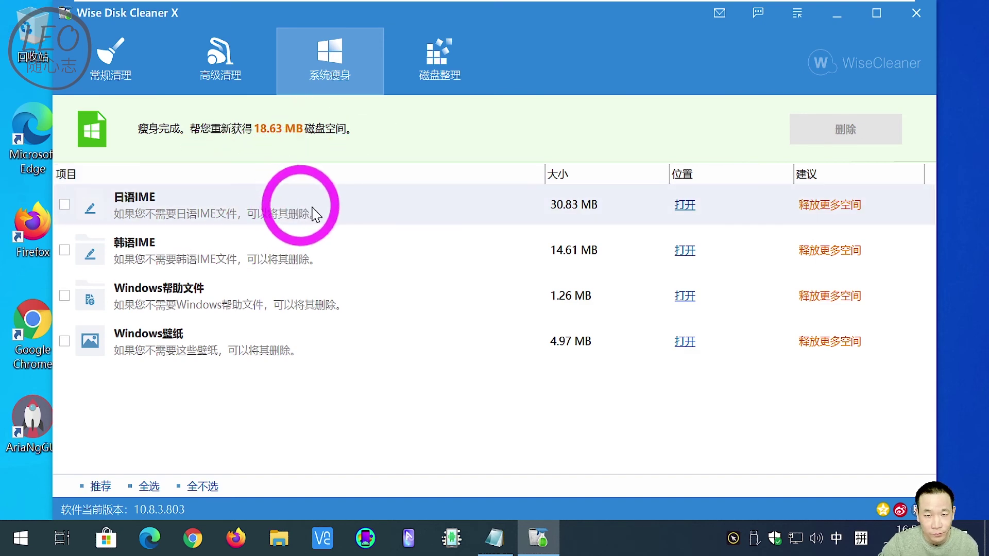
Step: View the disk defragmentation (磁盘整理) options, recheck the regular cleaning and slimming results, and close Wise Disk Cleaner
click(444, 66)
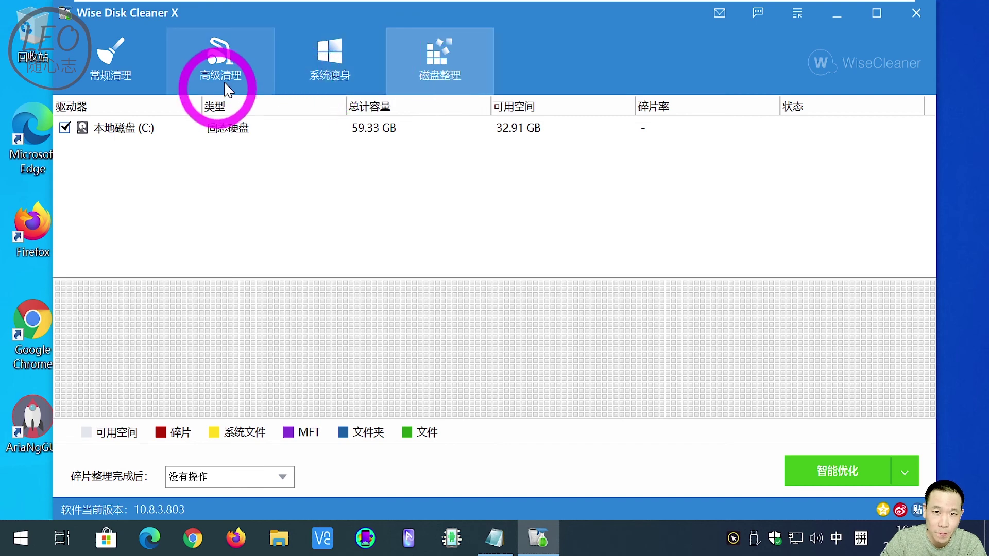
click(122, 56)
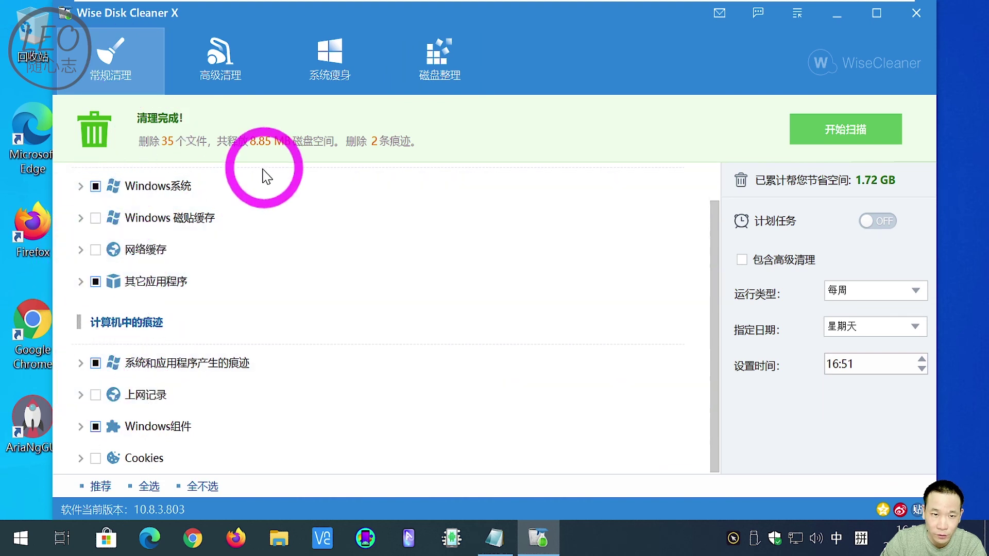
click(329, 63)
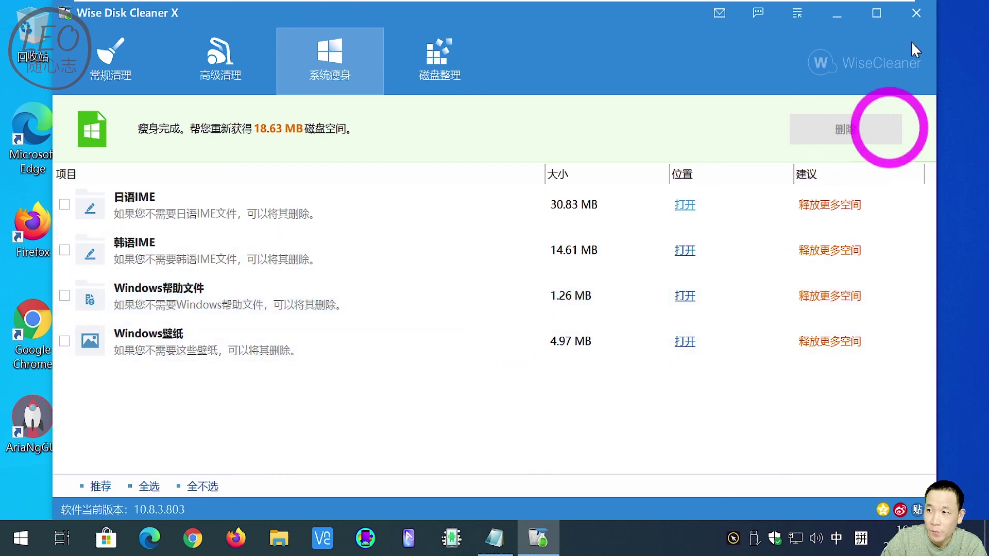
click(916, 13)
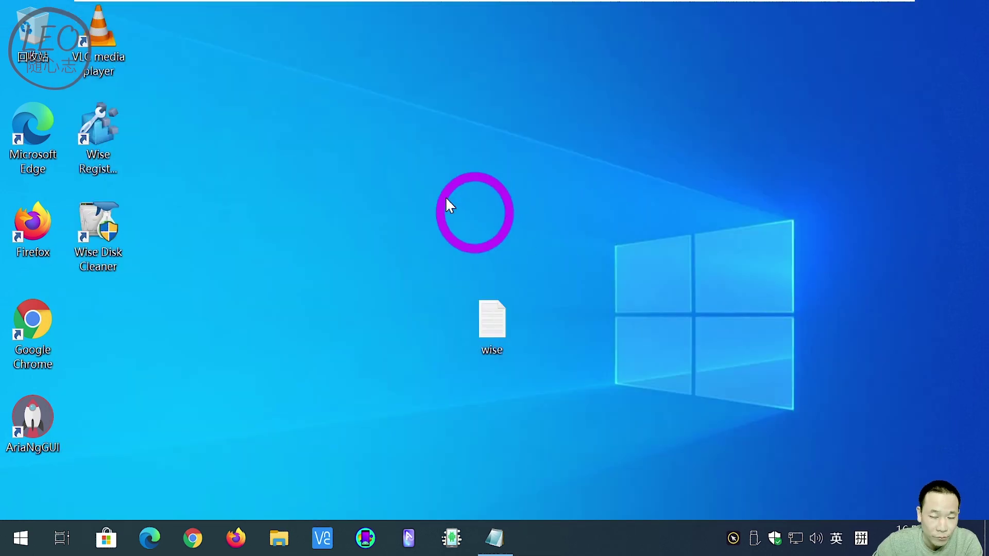